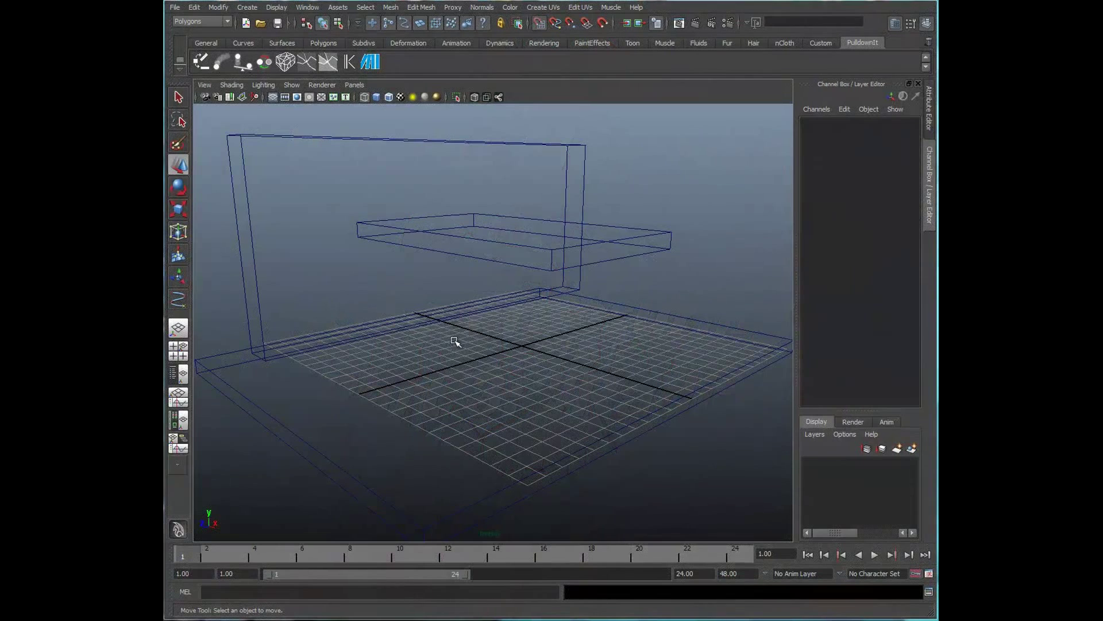
Select the combined wall-and-slab mesh and set the ShatterIt style to Radial
{"action": "left_click_drag", "start_coordinate": [455, 341], "coordinate": [589, 334], "text": "alt"}
{"action": "left_click", "coordinate": [450, 180]}
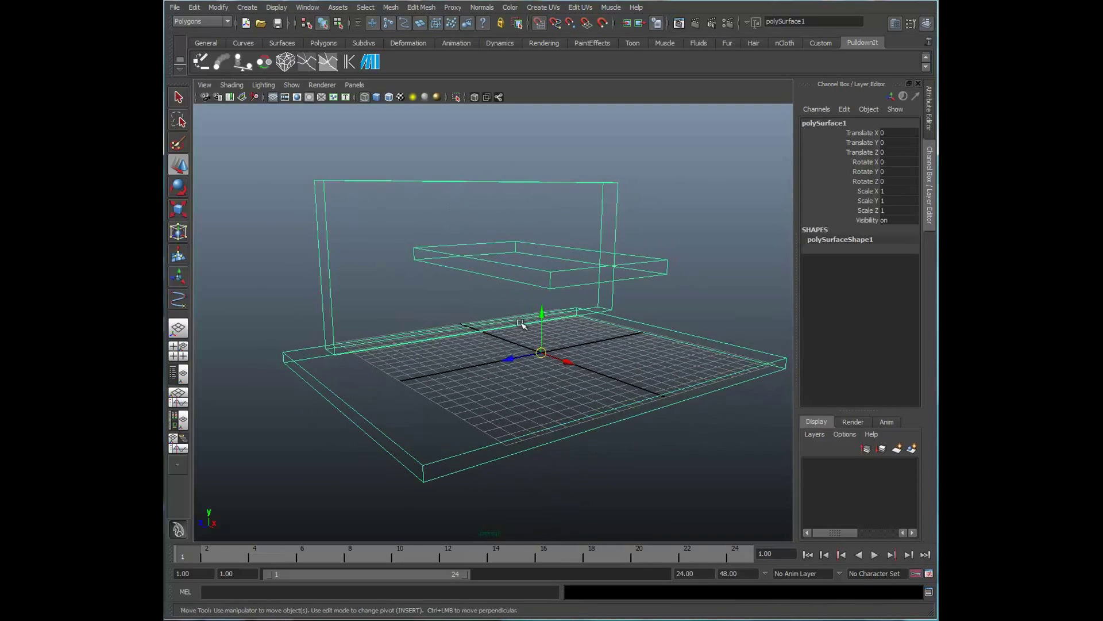
{"action": "left_click_drag", "start_coordinate": [523, 324], "coordinate": [546, 321], "text": "alt"}
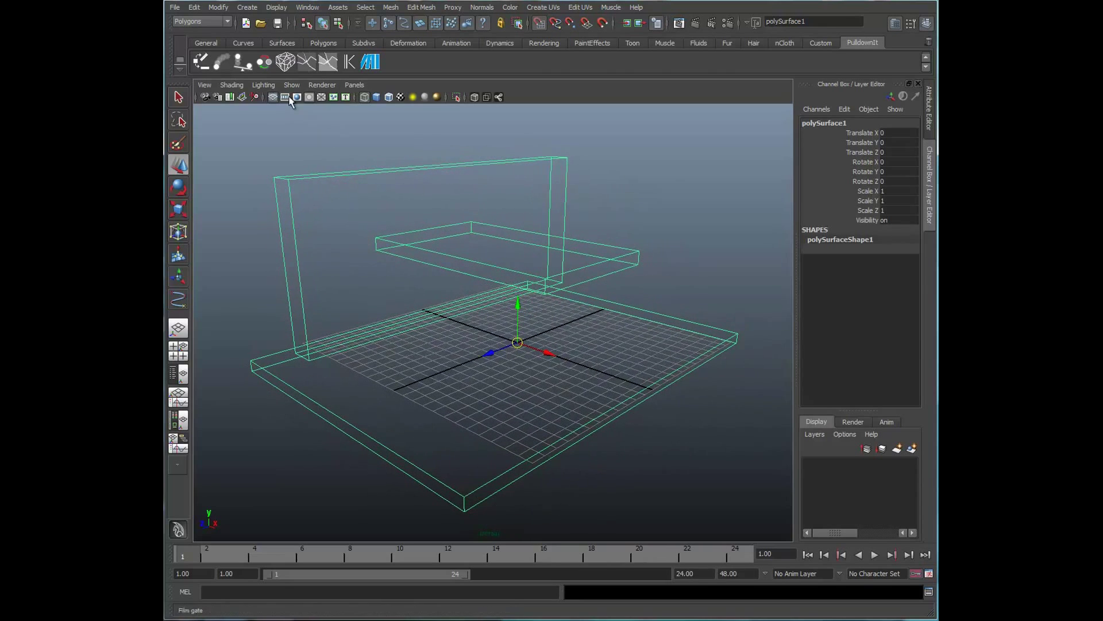
{"action": "left_click", "coordinate": [286, 61]}
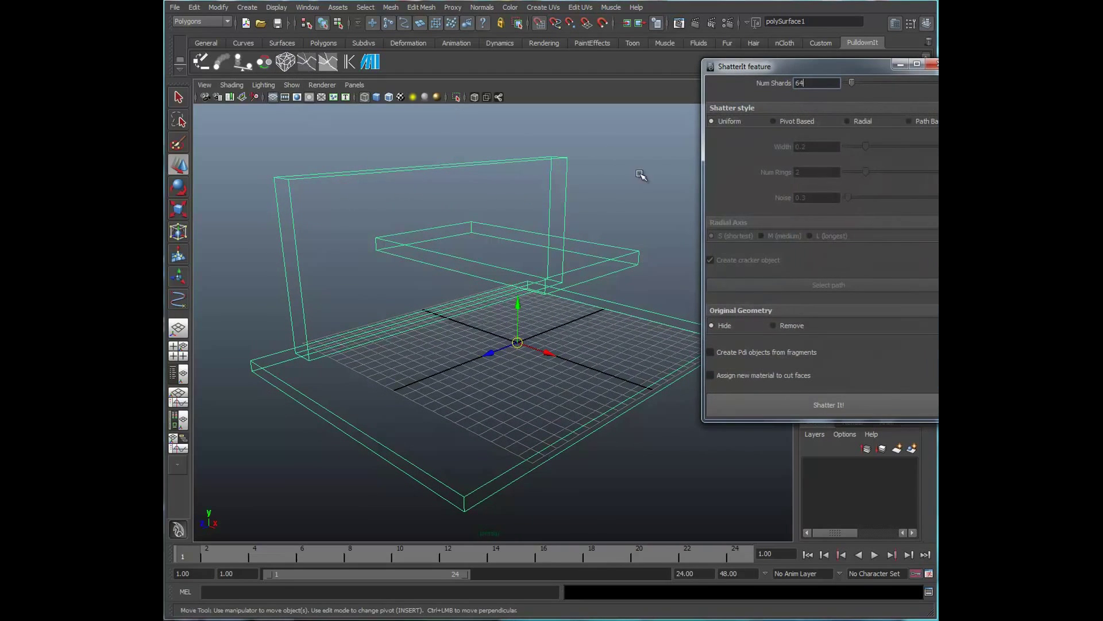
{"action": "left_click", "coordinate": [847, 122]}
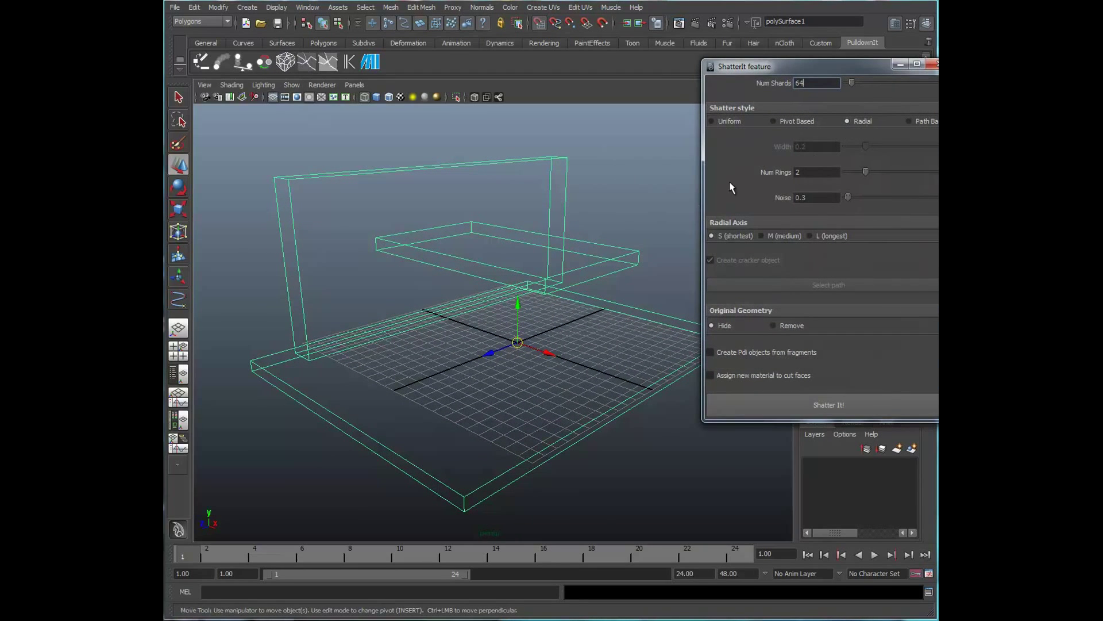
Set the radial shatter to 7 rings with a noise of 2
{"action": "left_click_drag", "start_coordinate": [543, 285], "coordinate": [536, 291], "text": "alt"}
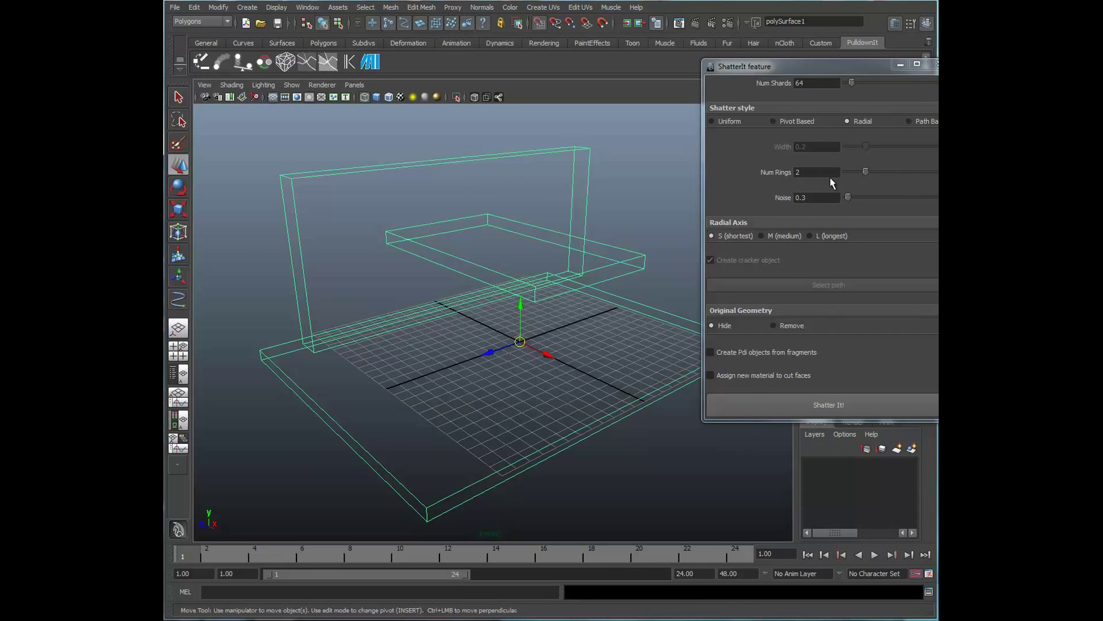
{"action": "left_click_drag", "start_coordinate": [556, 313], "coordinate": [522, 371], "text": "alt"}
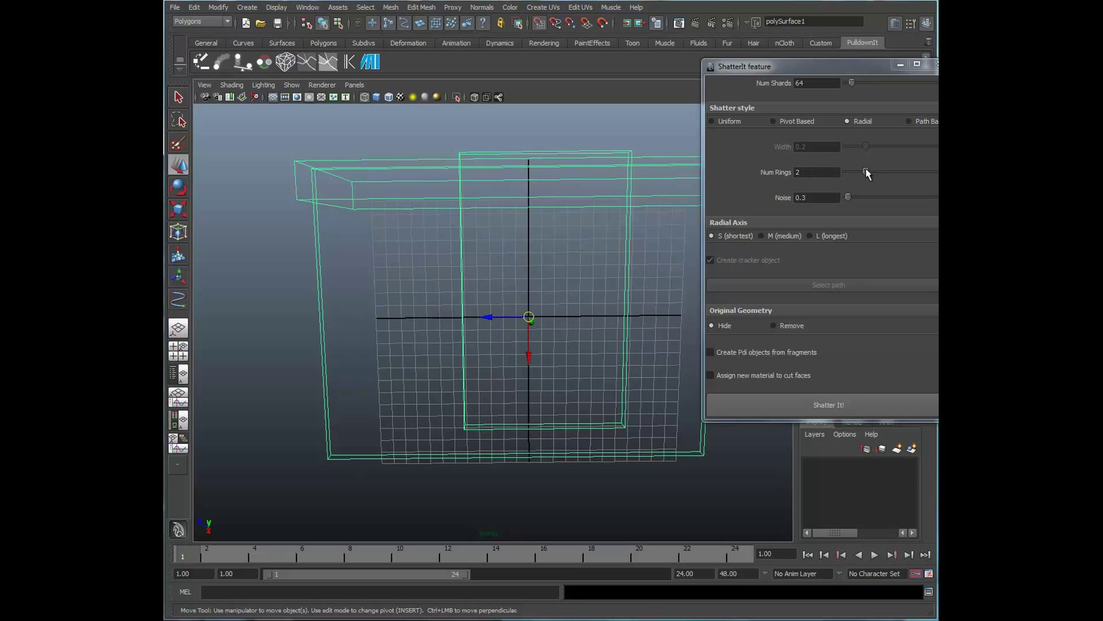
{"action": "left_click_drag", "start_coordinate": [866, 173], "coordinate": [892, 174]}
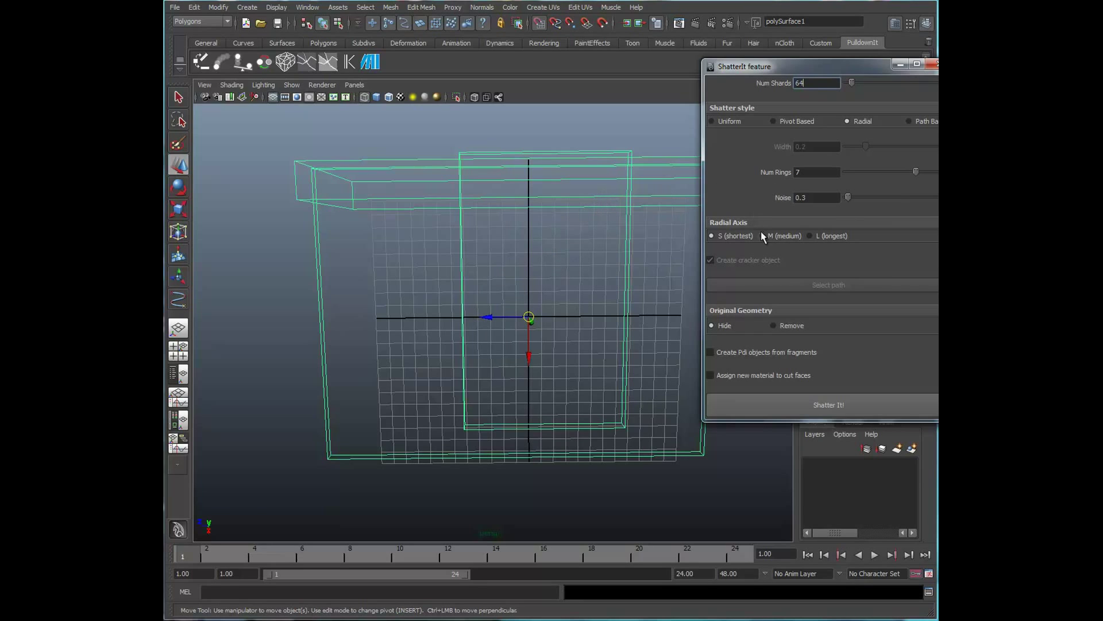
{"action": "left_click_drag", "start_coordinate": [849, 197], "coordinate": [886, 200]}
{"action": "left_click_drag", "start_coordinate": [811, 201], "coordinate": [760, 204]}
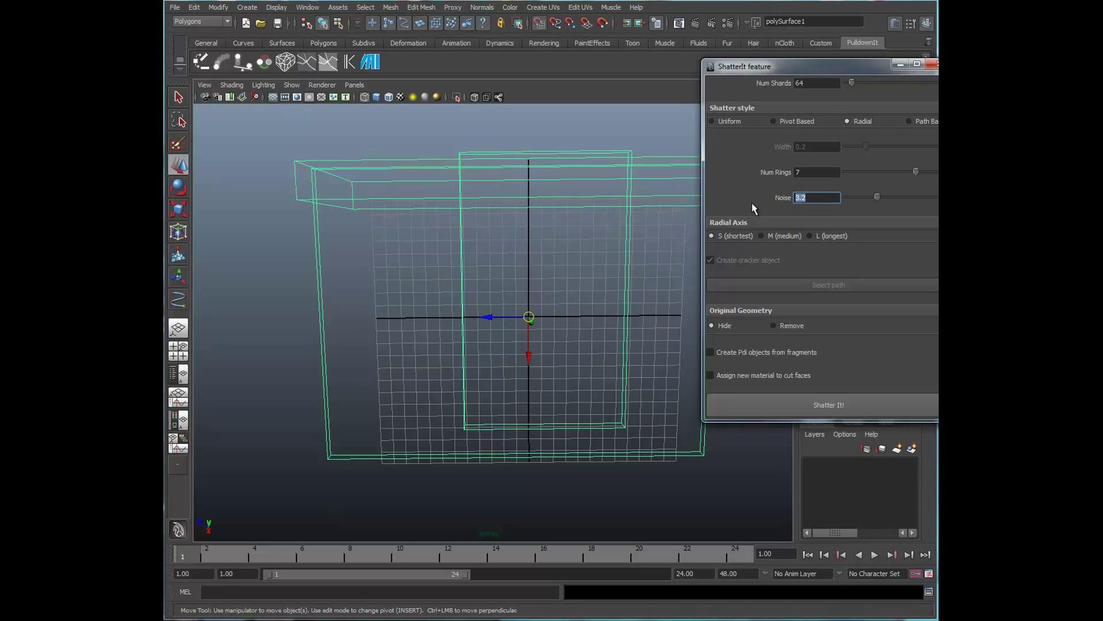
{"action": "type", "text": "2"}
{"action": "key", "text": "Return"}
Set the number of shards to 1000
{"action": "left_click_drag", "start_coordinate": [570, 295], "coordinate": [481, 257], "text": "alt"}
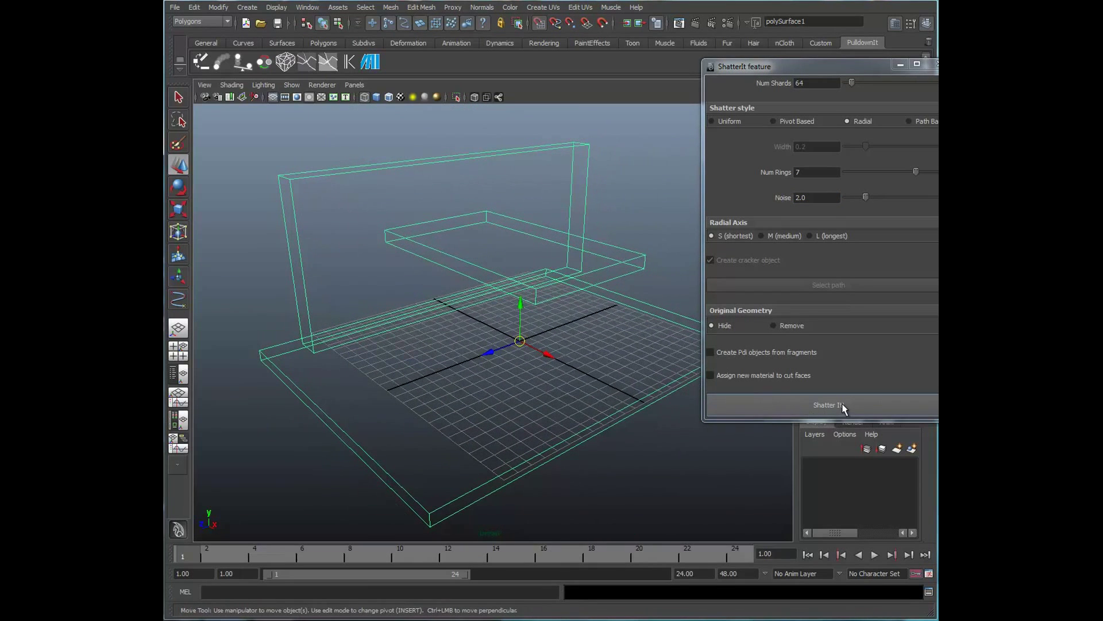
{"action": "left_click", "coordinate": [741, 67]}
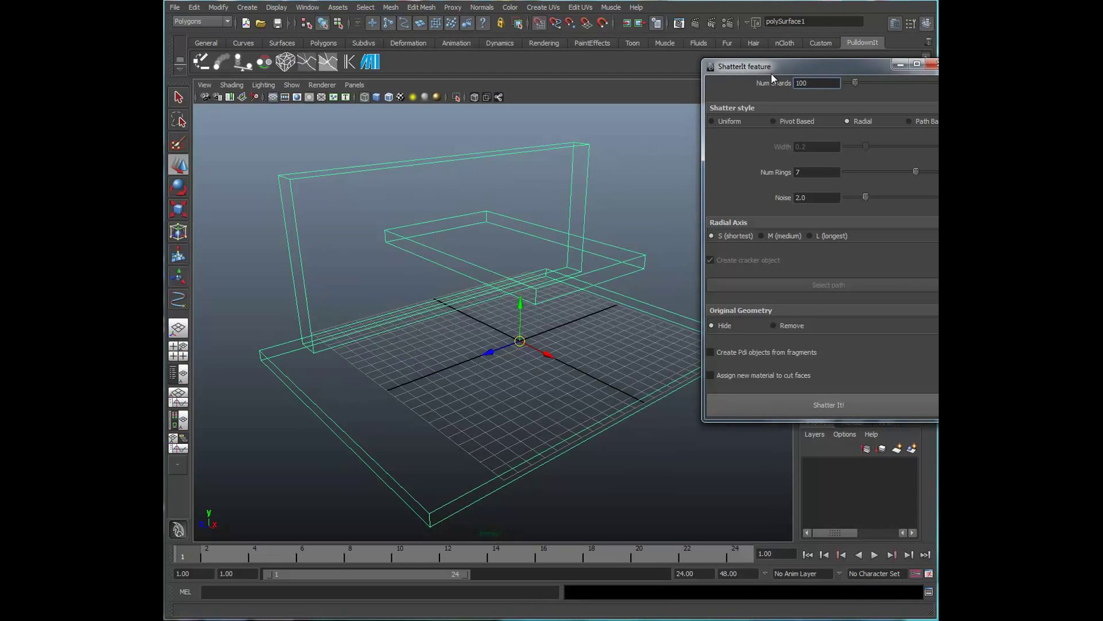
{"action": "type", "text": "1000"}
{"action": "key", "text": "Return"}
Shatter the combined mesh with the current radial settings and inspect the fragments from several angles
{"action": "left_click", "coordinate": [816, 404]}
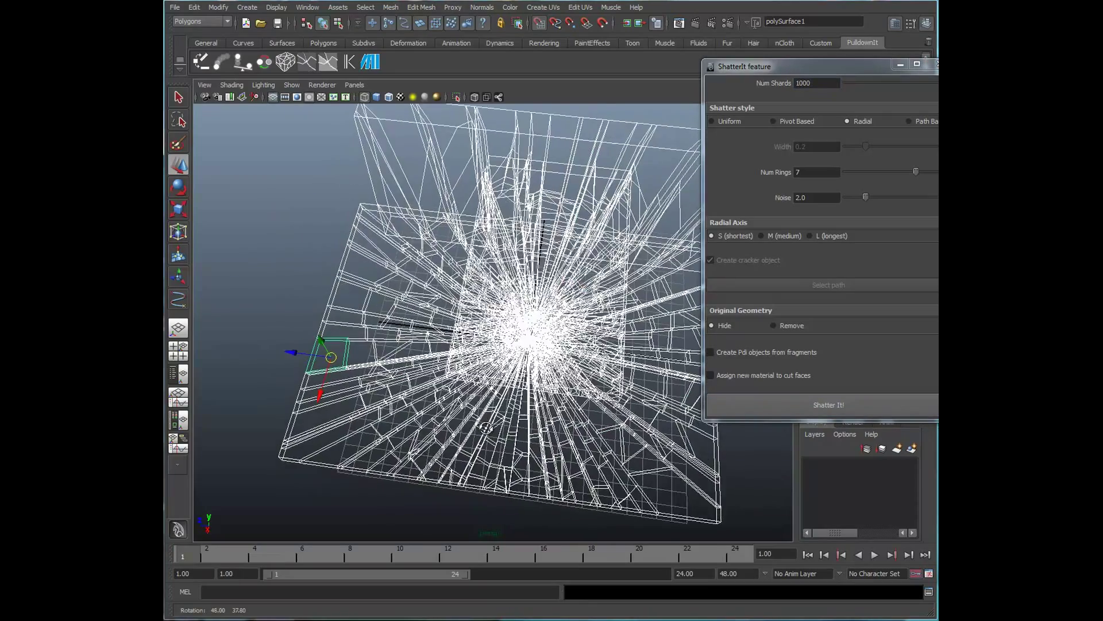
{"action": "left_click_drag", "start_coordinate": [490, 424], "coordinate": [479, 462], "text": "alt"}
{"action": "middle_click_drag", "start_coordinate": [573, 484], "coordinate": [534, 397], "text": "alt"}
{"action": "left_click_drag", "start_coordinate": [533, 395], "coordinate": [512, 398], "text": "alt"}
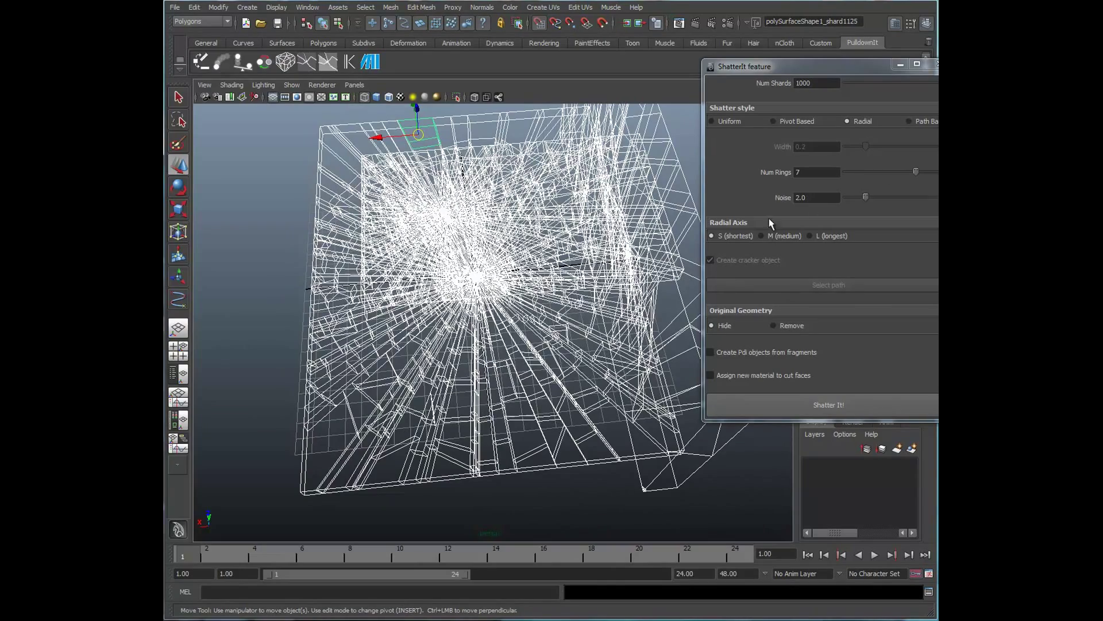
{"action": "left_click_drag", "start_coordinate": [519, 369], "coordinate": [566, 371], "text": "alt"}
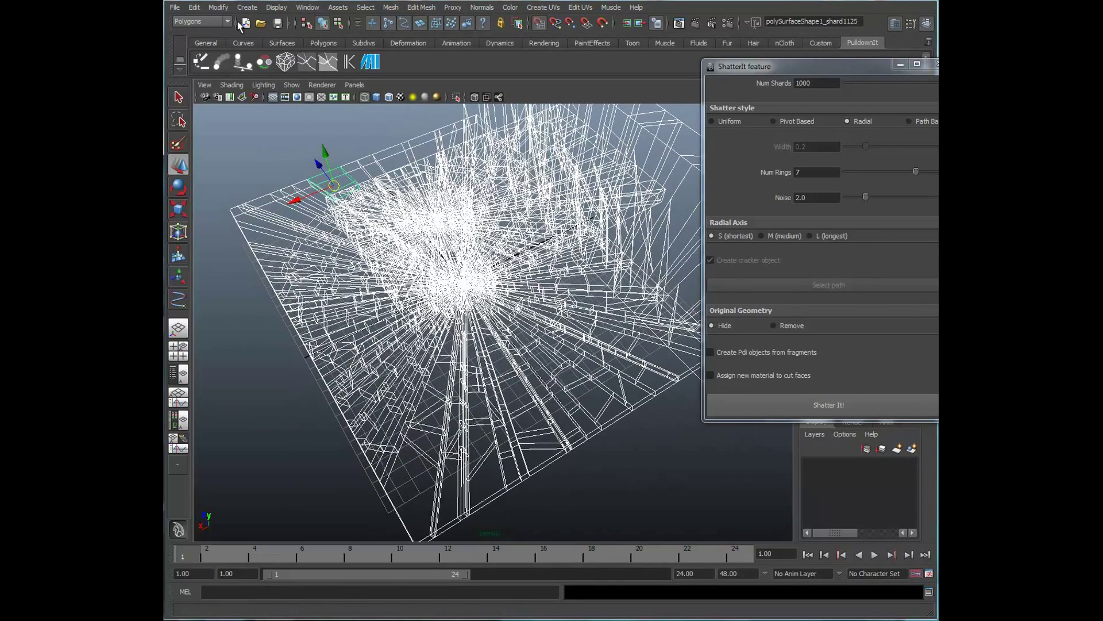
Undo the radial shatter of the combined mesh, including the hiding of the original geometry
{"action": "left_click", "coordinate": [194, 6]}
{"action": "left_click", "coordinate": [198, 17]}
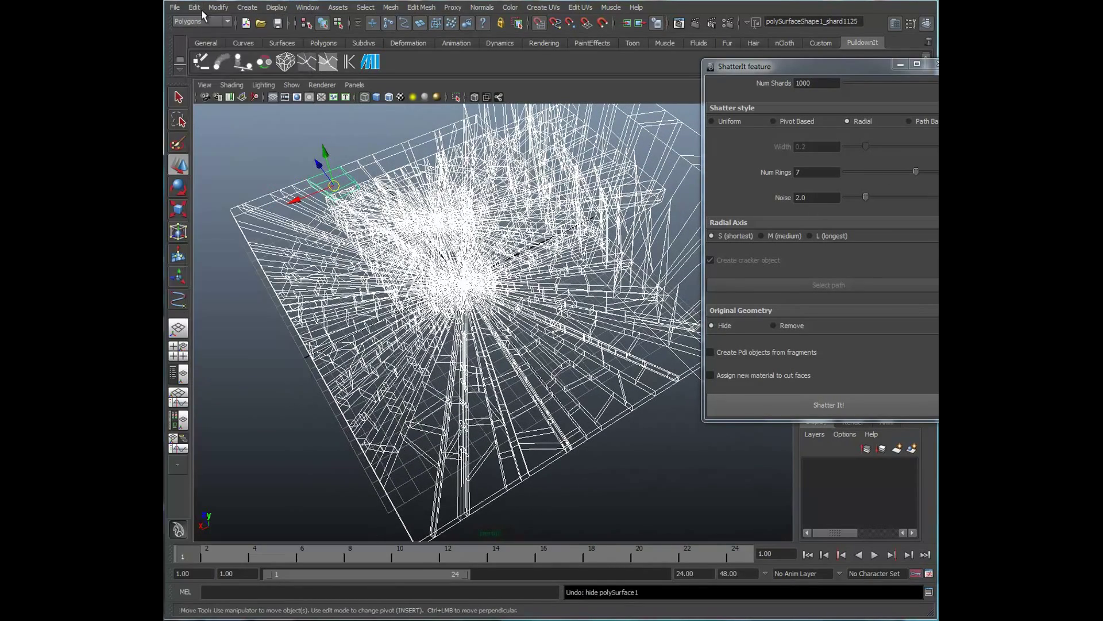
{"action": "left_click", "coordinate": [194, 7]}
{"action": "left_click", "coordinate": [198, 17]}
Set the shatter noise to 0.0, reselect the combined mesh and shatter it again
{"action": "left_click", "coordinate": [858, 198]}
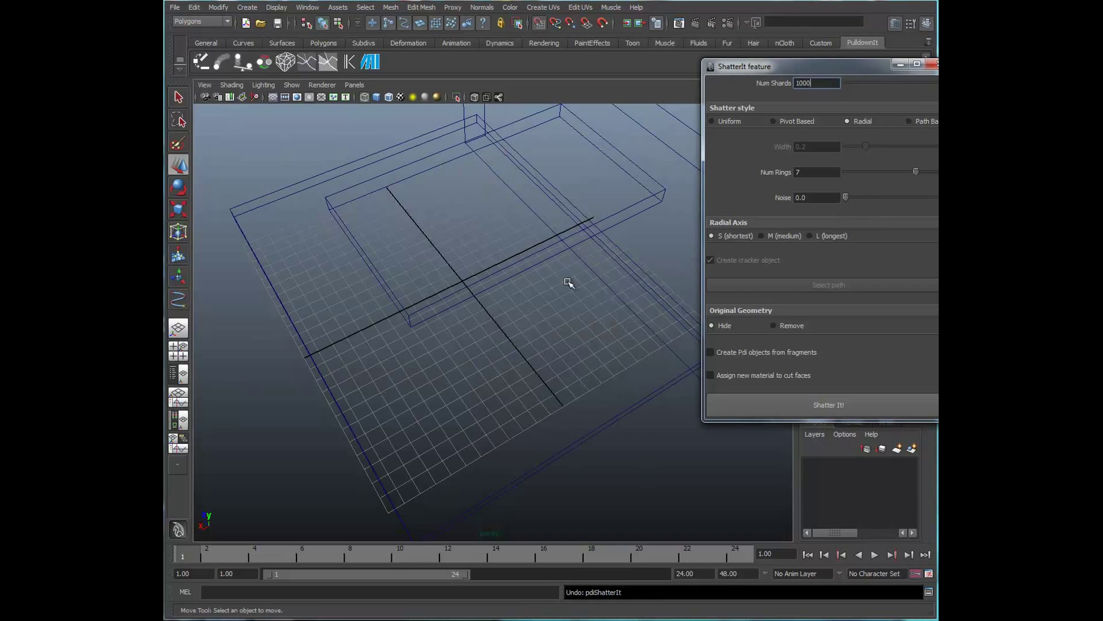
{"action": "left_click_drag", "start_coordinate": [568, 282], "coordinate": [646, 264], "text": "alt"}
{"action": "left_click_drag", "start_coordinate": [574, 242], "coordinate": [613, 281], "text": "alt"}
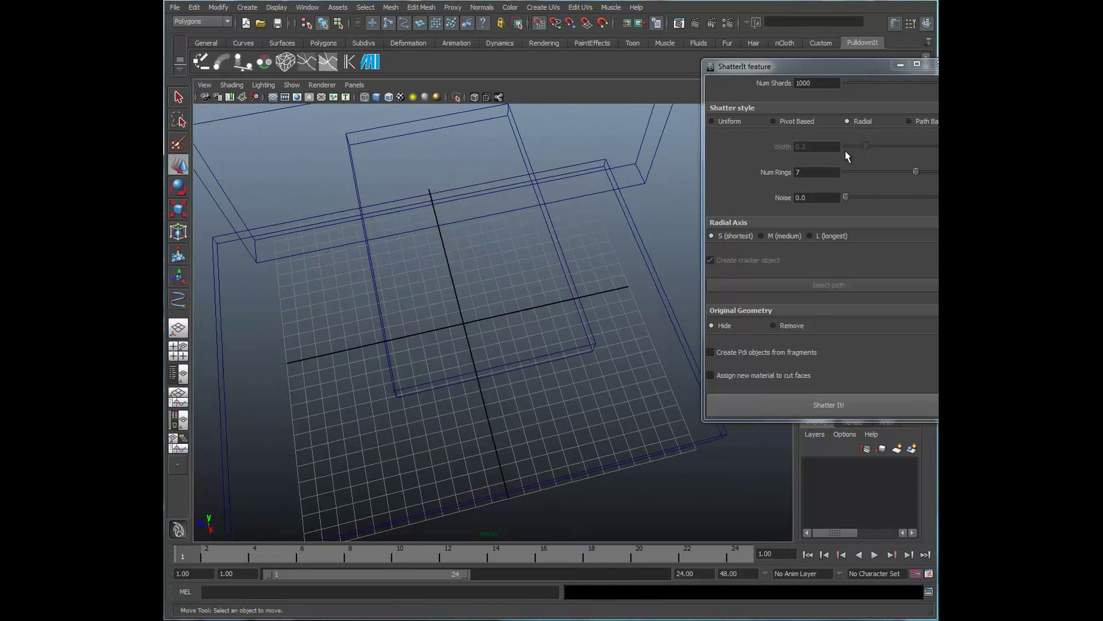
{"action": "left_click_drag", "start_coordinate": [436, 320], "coordinate": [812, 383], "text": "alt"}
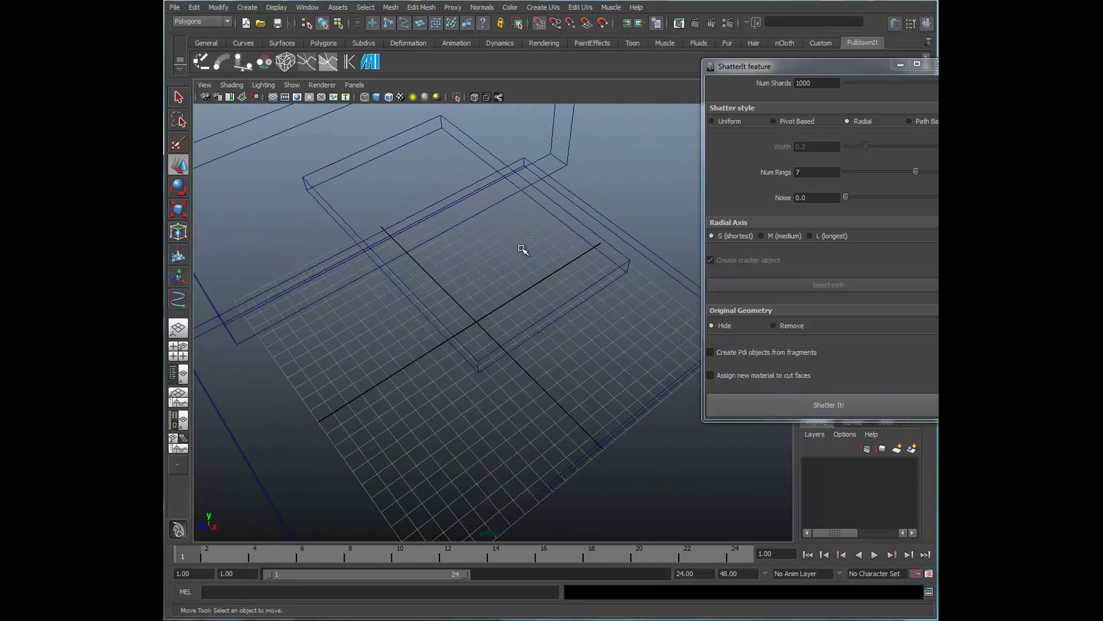
{"action": "left_click_drag", "start_coordinate": [601, 368], "coordinate": [602, 369]}
{"action": "left_click", "coordinate": [829, 404]}
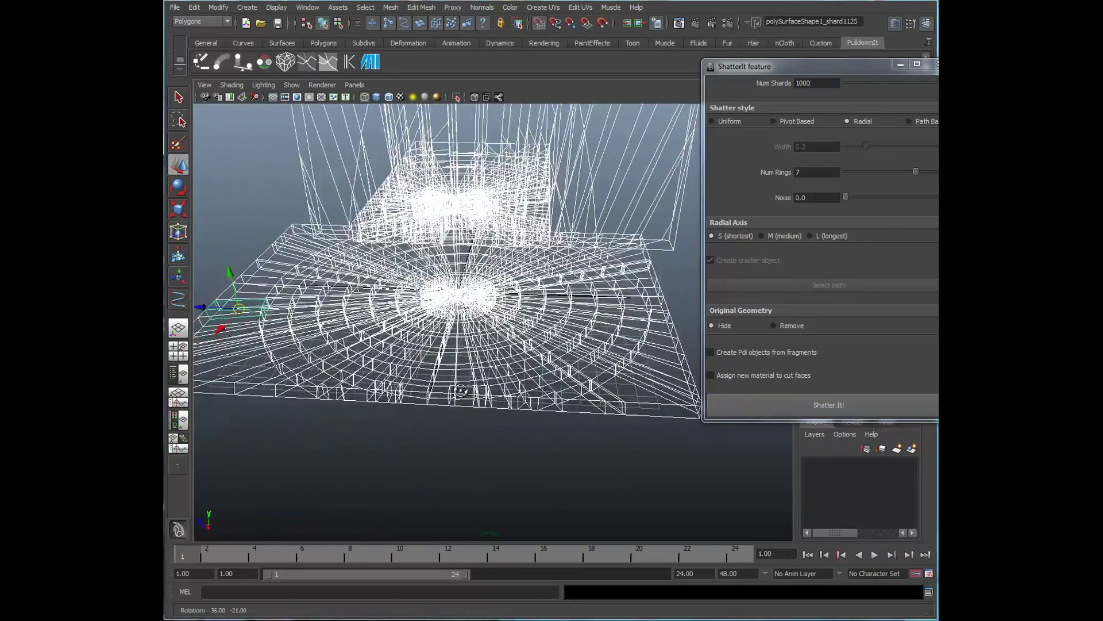
{"action": "right_click_drag", "start_coordinate": [506, 373], "coordinate": [509, 384], "text": "alt"}
{"action": "left_click_drag", "start_coordinate": [510, 384], "coordinate": [538, 316], "text": "alt"}
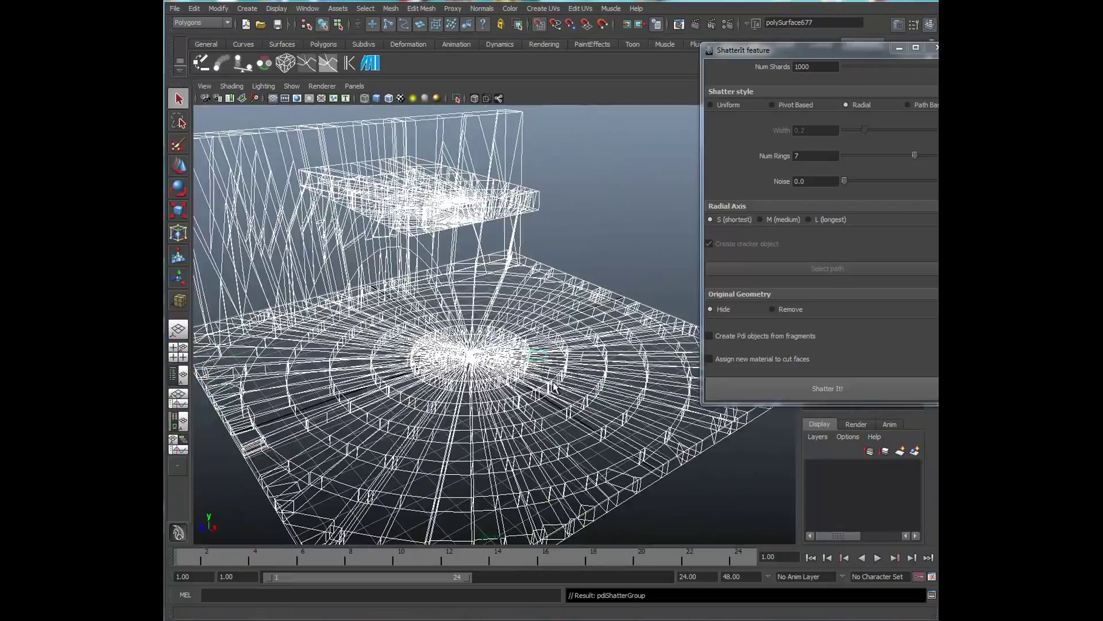
{"action": "left_click_drag", "start_coordinate": [553, 384], "coordinate": [571, 373], "text": "alt"}
{"action": "right_click_drag", "start_coordinate": [572, 374], "coordinate": [534, 396], "text": "alt"}
{"action": "left_click_drag", "start_coordinate": [535, 395], "coordinate": [516, 409], "text": "alt"}
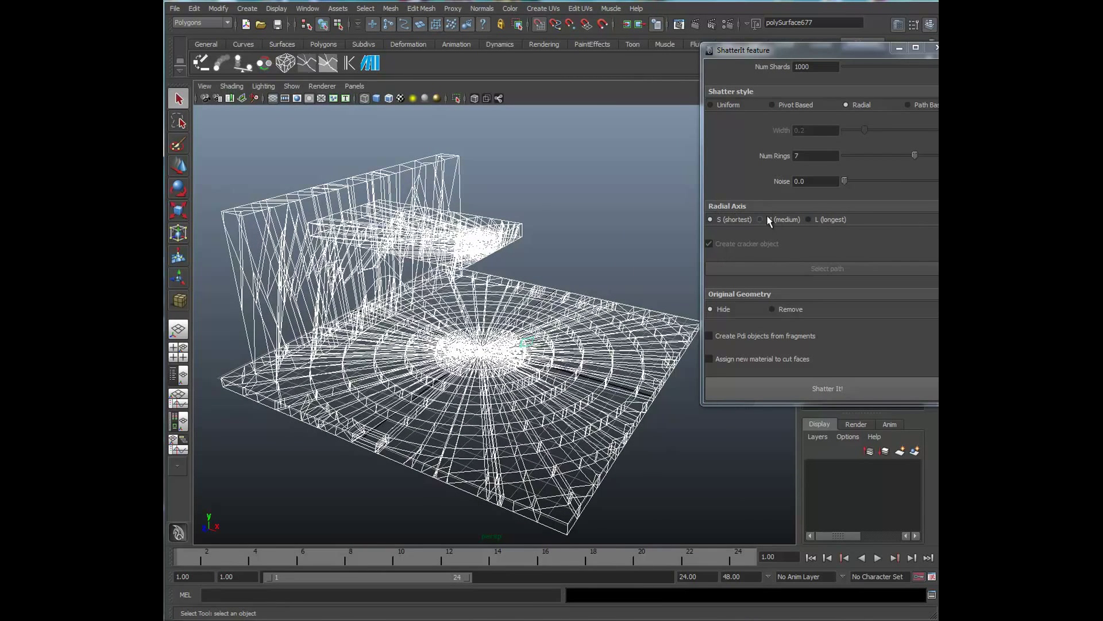
Create a long, thin polygon cube as a flat slab in an empty area away from the shattered mesh
{"action": "middle_click_drag", "start_coordinate": [582, 372], "coordinate": [362, 352], "text": "alt"}
{"action": "middle_click_drag", "start_coordinate": [409, 362], "coordinate": [173, 351], "text": "alt"}
{"action": "left_click_drag", "start_coordinate": [235, 368], "coordinate": [367, 379], "text": "alt"}
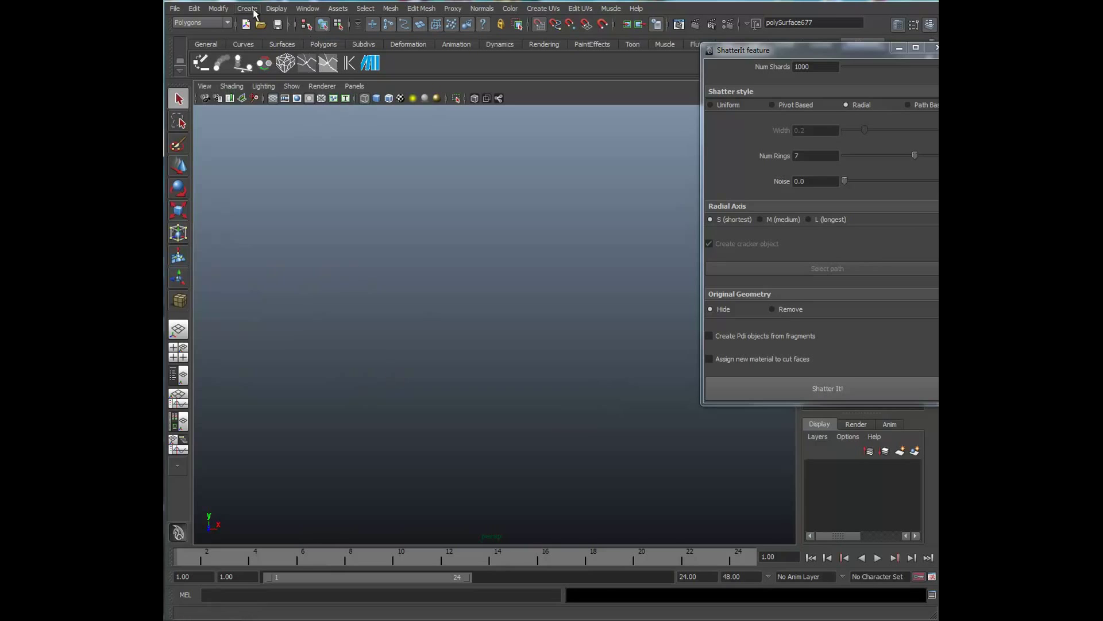
{"action": "left_click", "coordinate": [254, 11]}
{"action": "mouse_move", "coordinate": [320, 39]}
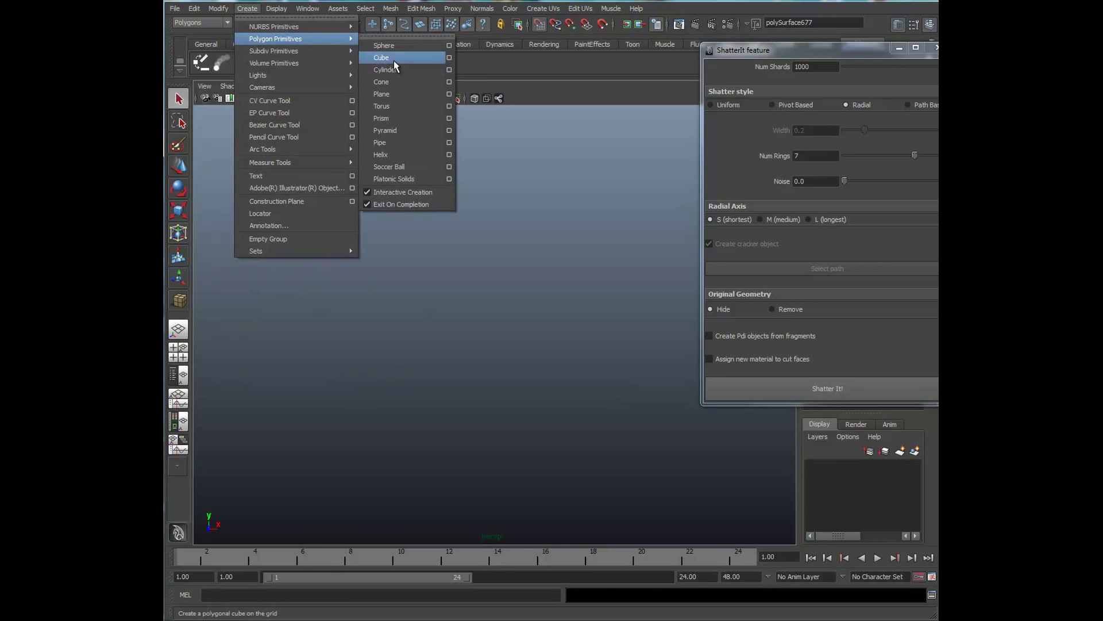
{"action": "left_click", "coordinate": [395, 63]}
{"action": "left_click_drag", "start_coordinate": [377, 263], "coordinate": [531, 529]}
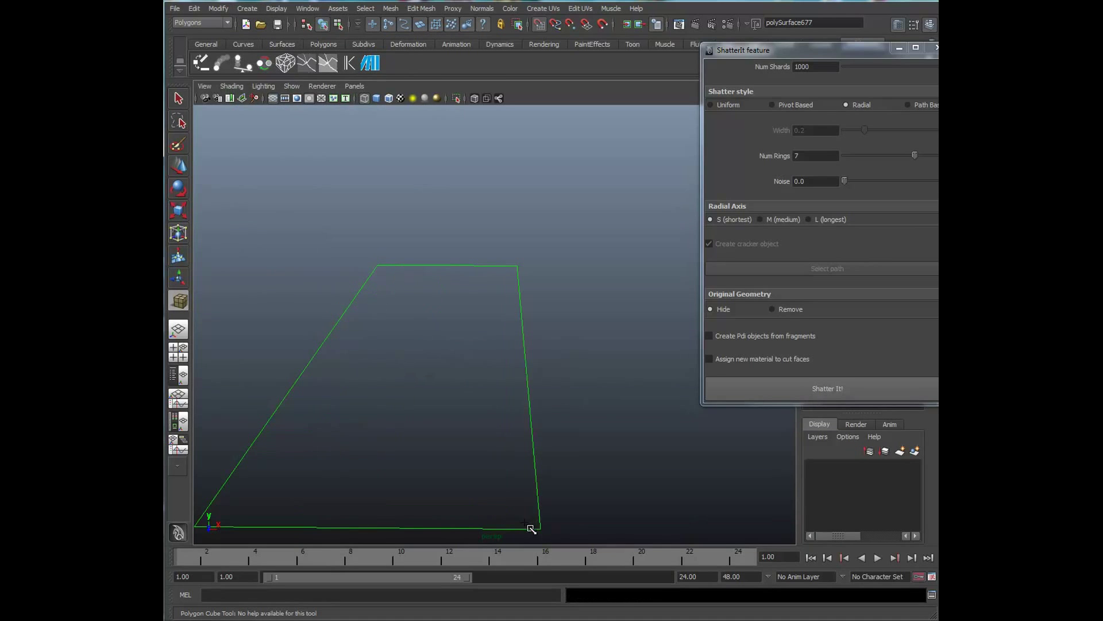
{"action": "left_click_drag", "start_coordinate": [515, 409], "coordinate": [517, 313]}
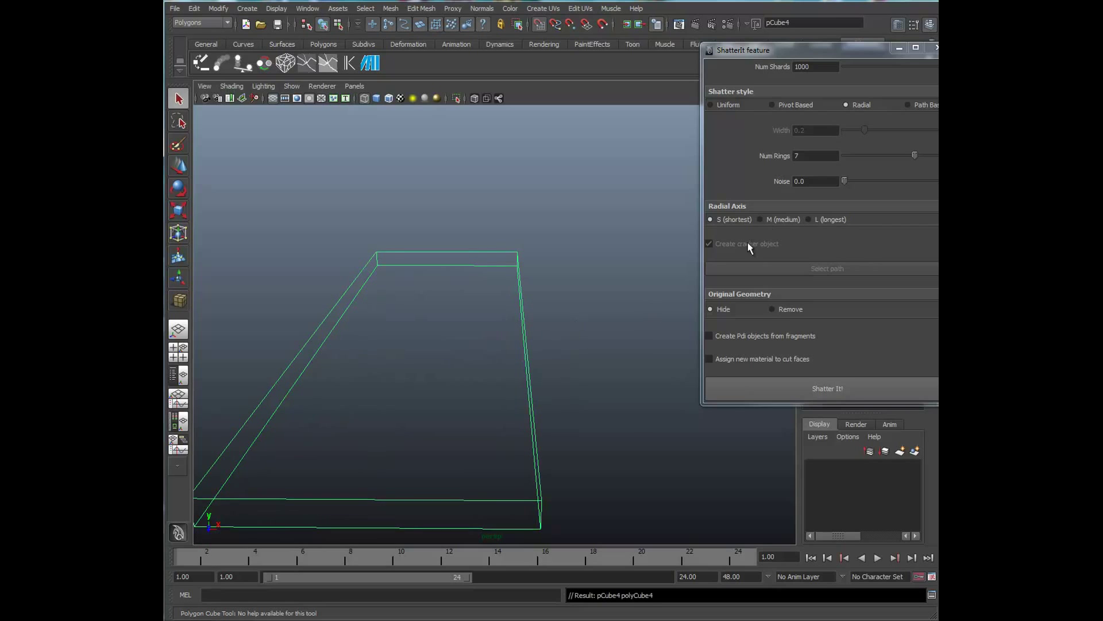
Set the number of shards to 200 for the new slab
{"action": "left_click_drag", "start_coordinate": [345, 396], "coordinate": [470, 407], "text": "alt"}
{"action": "right_click_drag", "start_coordinate": [470, 407], "coordinate": [451, 423], "text": "alt"}
{"action": "middle_click_drag", "start_coordinate": [537, 421], "coordinate": [446, 435], "text": "alt"}
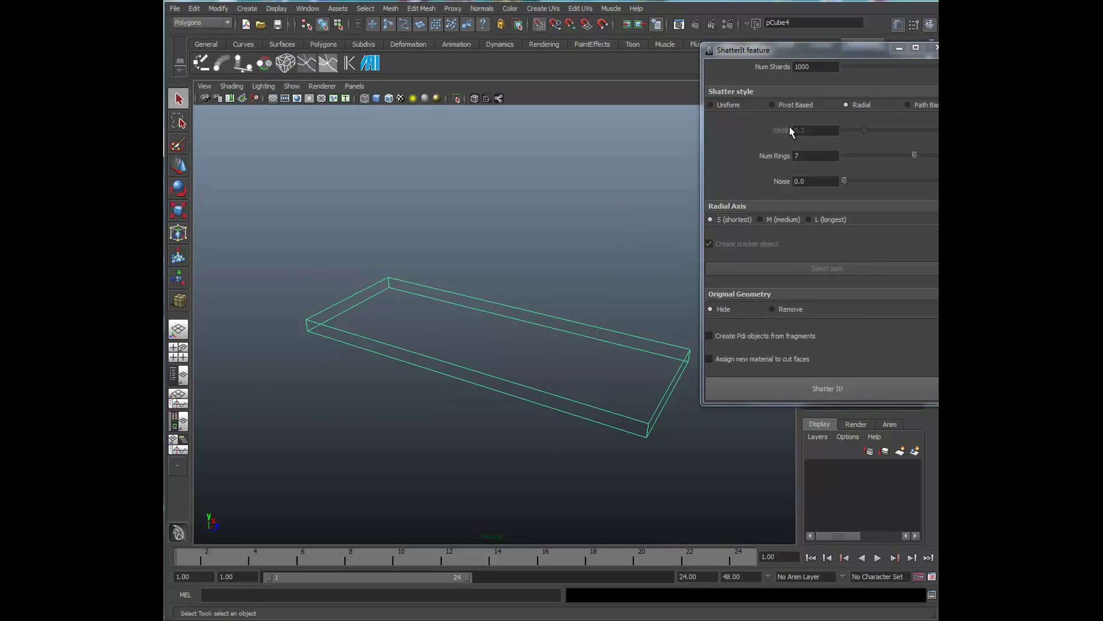
{"action": "left_click_drag", "start_coordinate": [815, 65], "coordinate": [762, 66]}
{"action": "type", "text": "200"}
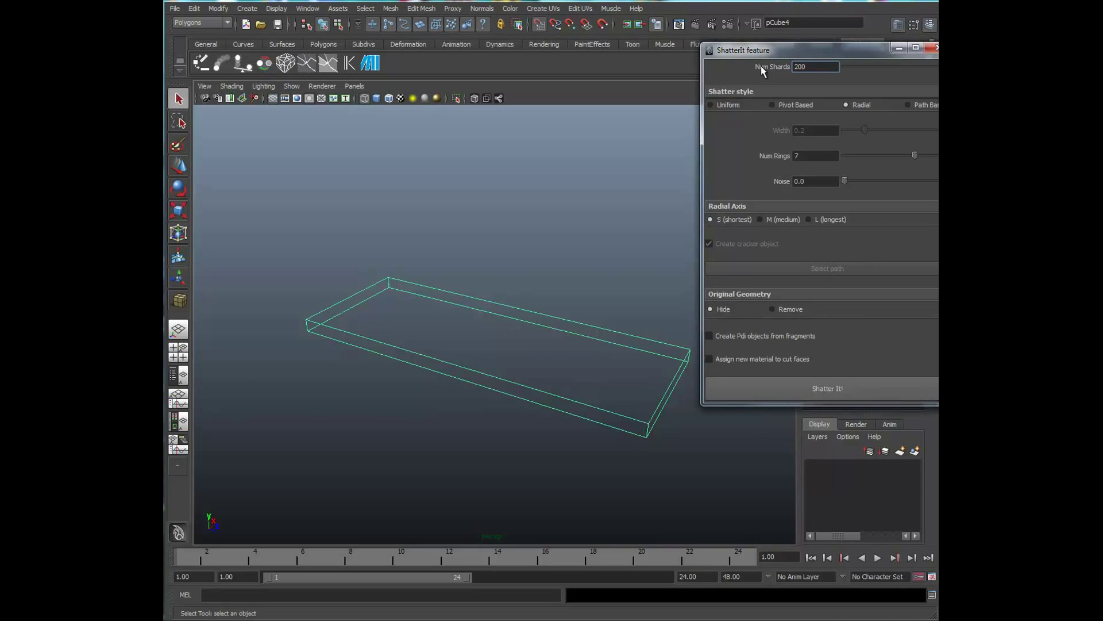
{"action": "key", "text": "Return"}
Shatter the new slab radially with 7 rings and zero noise
{"action": "left_click_drag", "start_coordinate": [490, 291], "coordinate": [530, 320], "text": "alt"}
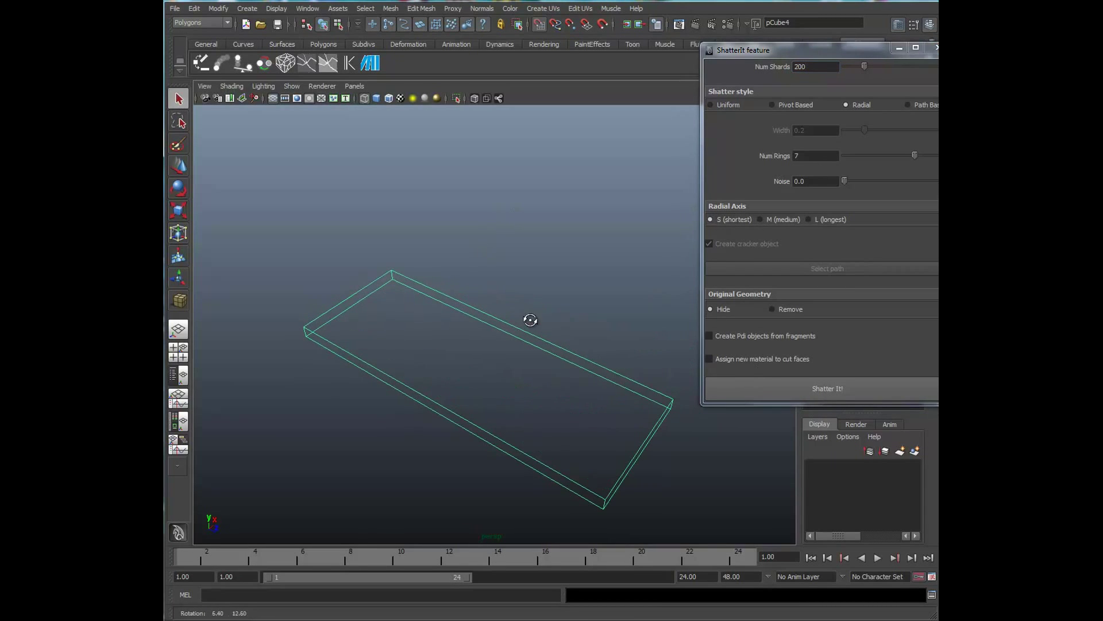
{"action": "left_click", "coordinate": [796, 395]}
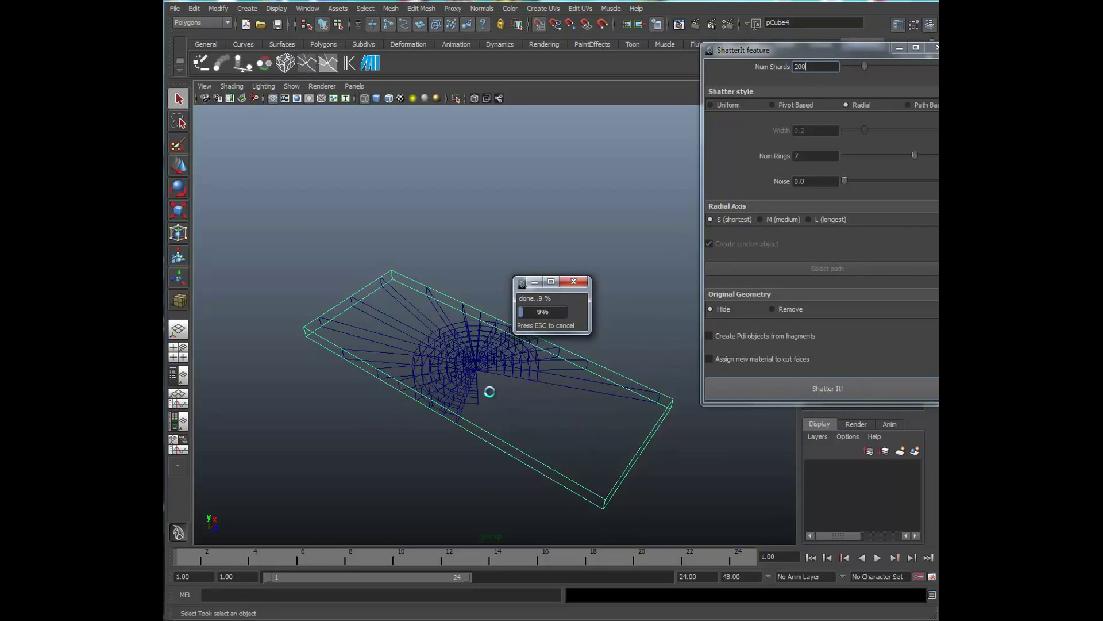
{"action": "left_click_drag", "start_coordinate": [521, 394], "coordinate": [554, 460], "text": "alt"}
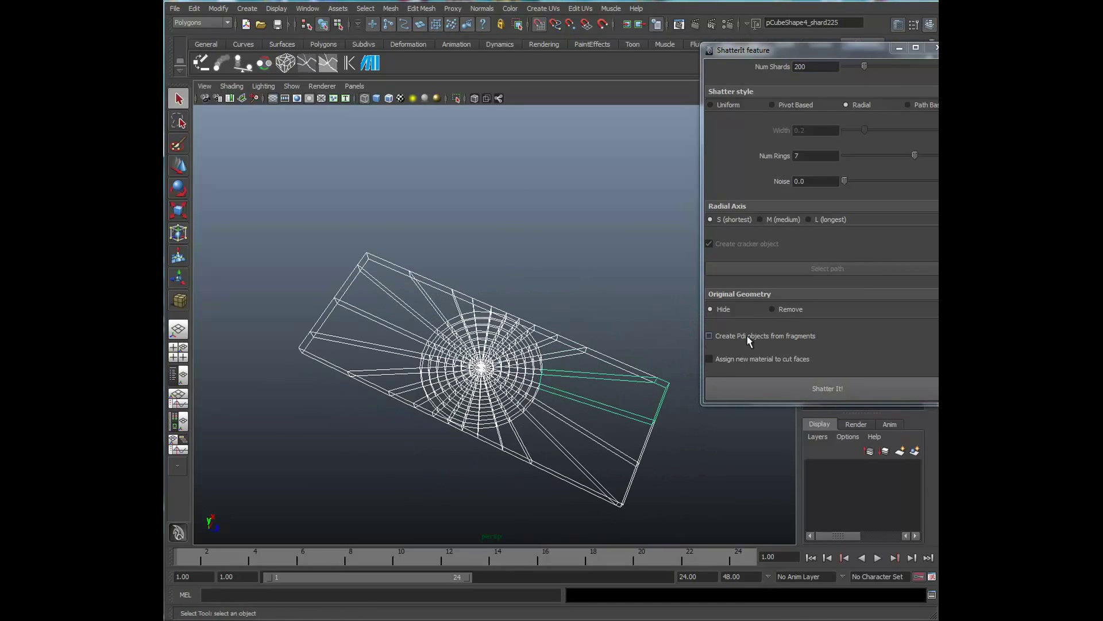
Undo the slab's shatter, including the hiding of the original cube
{"action": "left_click", "coordinate": [195, 8]}
{"action": "left_click", "coordinate": [207, 25]}
{"action": "left_click", "coordinate": [195, 8]}
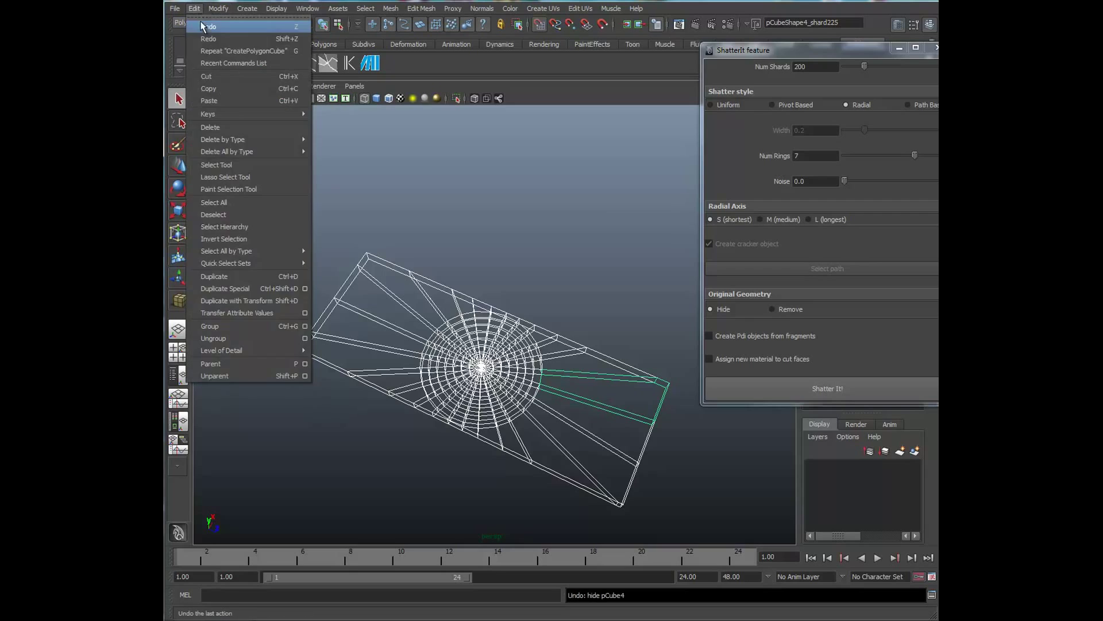
{"action": "left_click", "coordinate": [204, 26]}
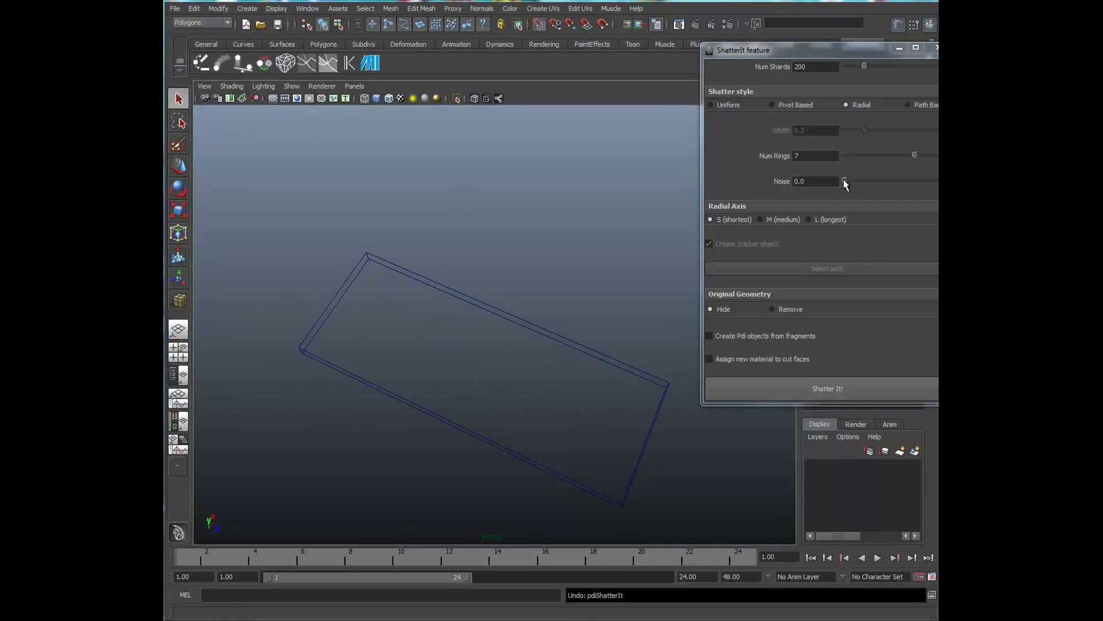
Set the noise to 0.9, reselect the slab and shatter it, framing the cracked centre up close
{"action": "left_click_drag", "start_coordinate": [845, 181], "coordinate": [851, 182]}
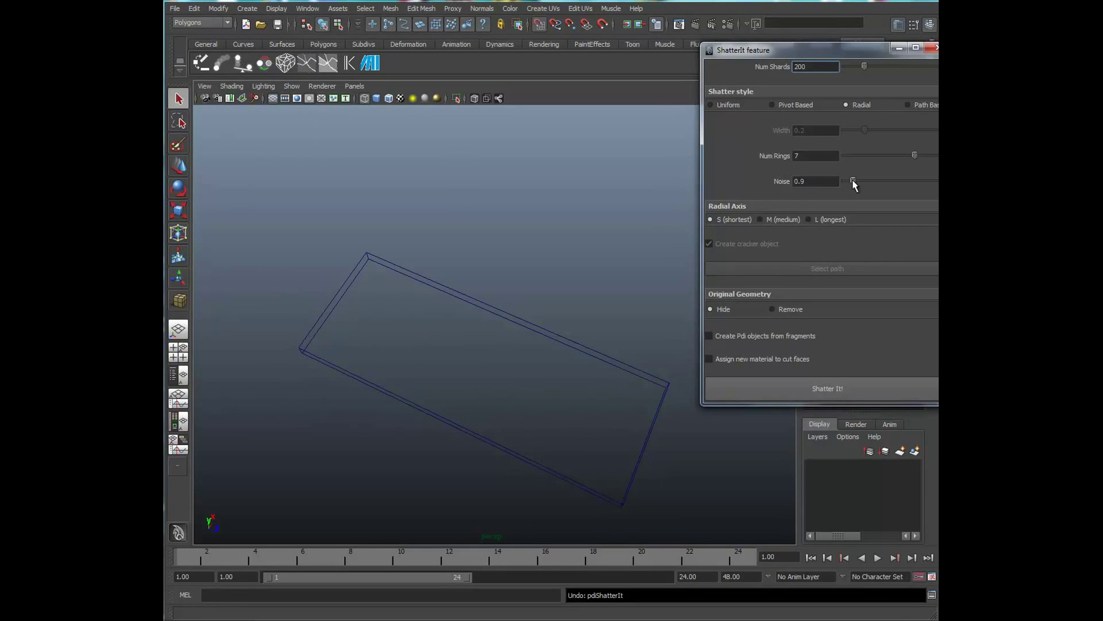
{"action": "left_click_drag", "start_coordinate": [516, 357], "coordinate": [540, 266], "text": "alt"}
{"action": "left_click_drag", "start_coordinate": [541, 266], "coordinate": [519, 323]}
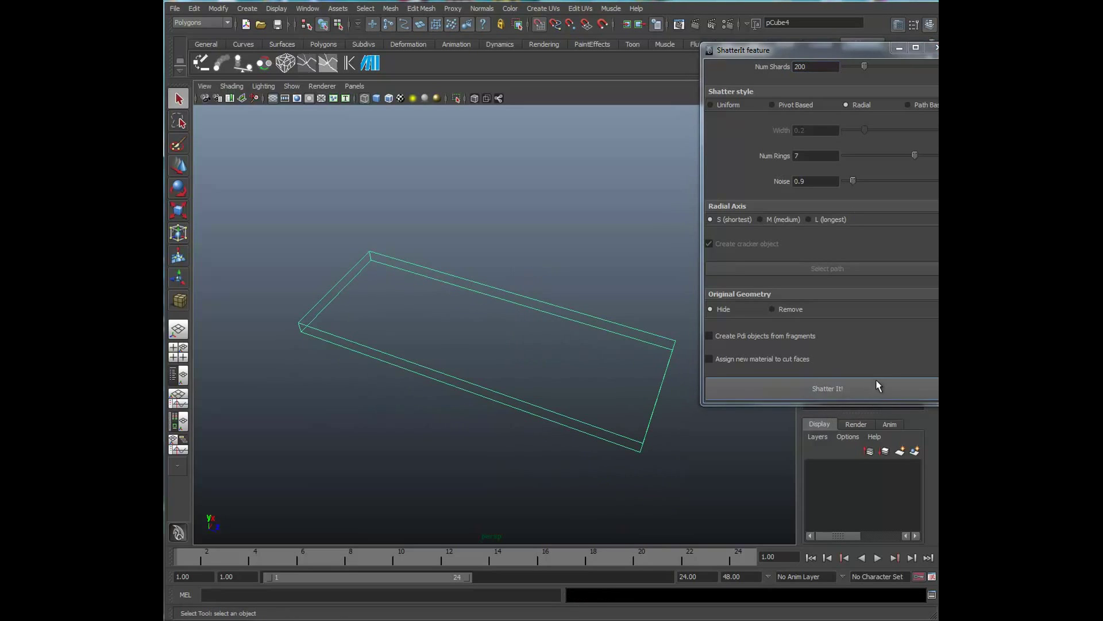
{"action": "left_click", "coordinate": [878, 385]}
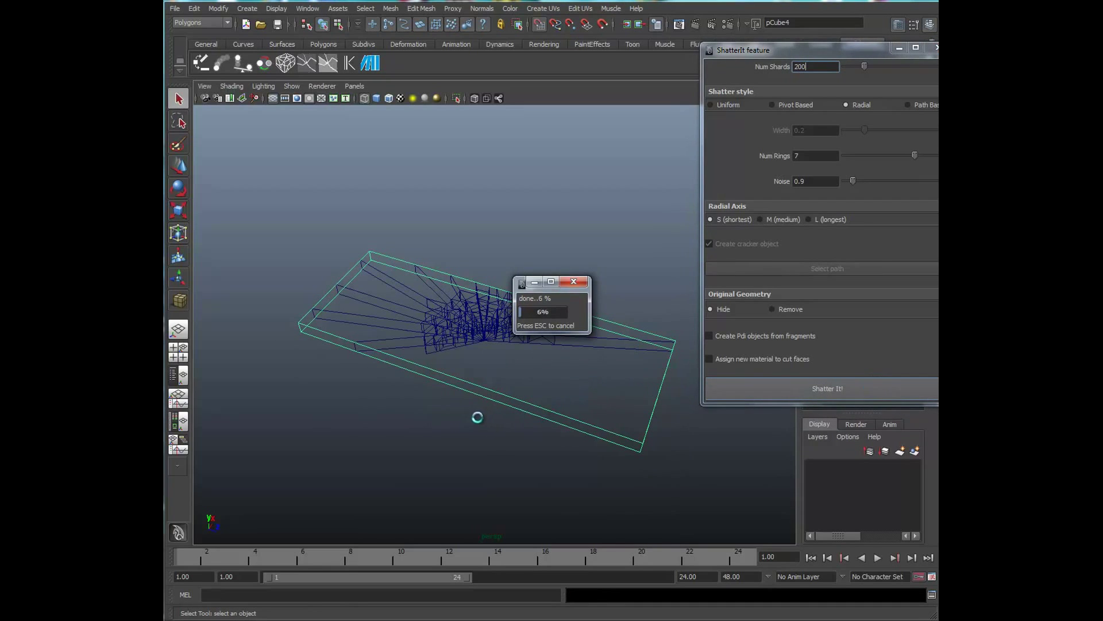
{"action": "left_click_drag", "start_coordinate": [470, 374], "coordinate": [512, 449], "text": "alt"}
{"action": "right_click_drag", "start_coordinate": [511, 448], "coordinate": [684, 443], "text": "alt"}
{"action": "middle_click_drag", "start_coordinate": [684, 443], "coordinate": [642, 355], "text": "alt"}
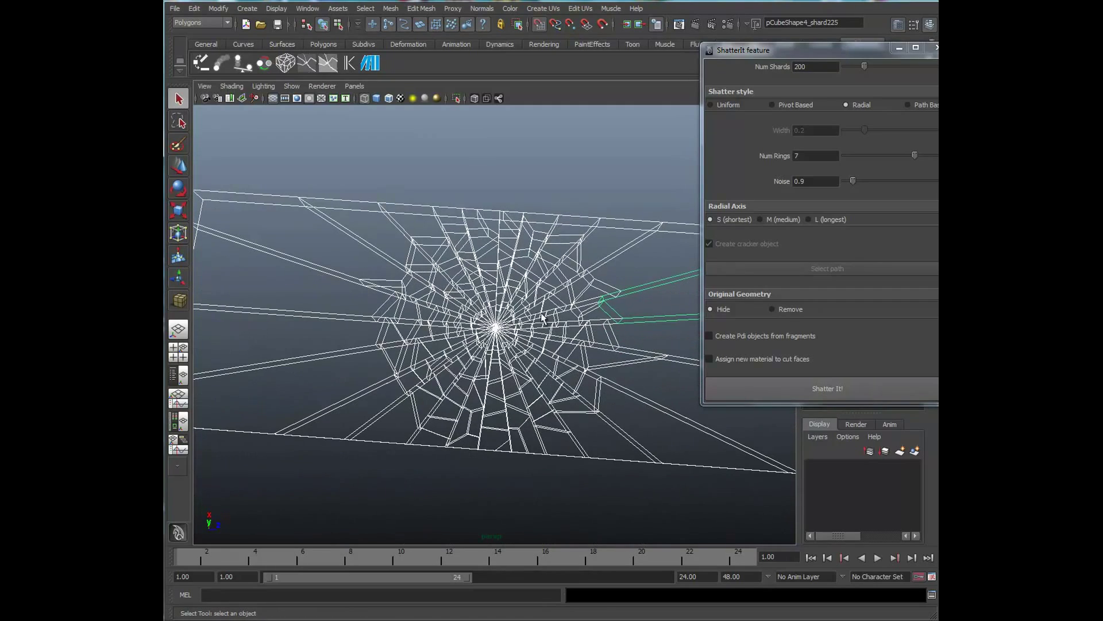
Inspect the noisy radial cracks, and undo the slab's shatter along with the hiding of the original
{"action": "left_click_drag", "start_coordinate": [559, 384], "coordinate": [544, 343], "text": "alt"}
{"action": "middle_click_drag", "start_coordinate": [544, 342], "coordinate": [537, 395], "text": "alt"}
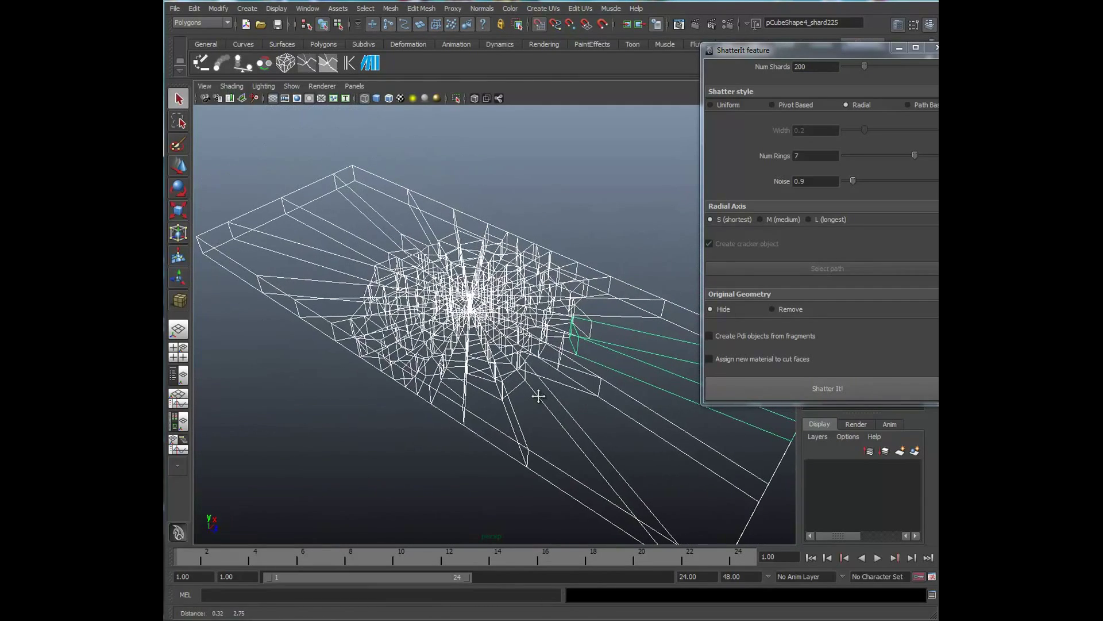
{"action": "left_click", "coordinate": [194, 10]}
{"action": "left_click", "coordinate": [208, 27]}
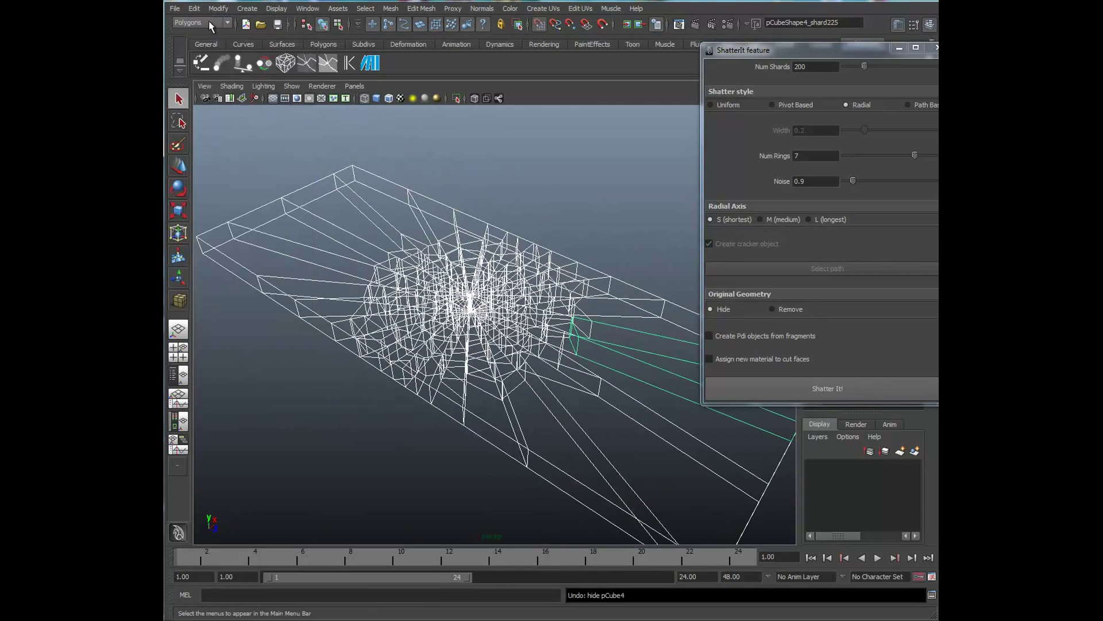
{"action": "left_click", "coordinate": [201, 9]}
{"action": "left_click", "coordinate": [209, 28]}
Reselect the slab, set the radial axis to M (medium) and shatter it with the same settings
{"action": "left_click_drag", "start_coordinate": [672, 275], "coordinate": [636, 268], "text": "alt"}
{"action": "left_click", "coordinate": [597, 271]}
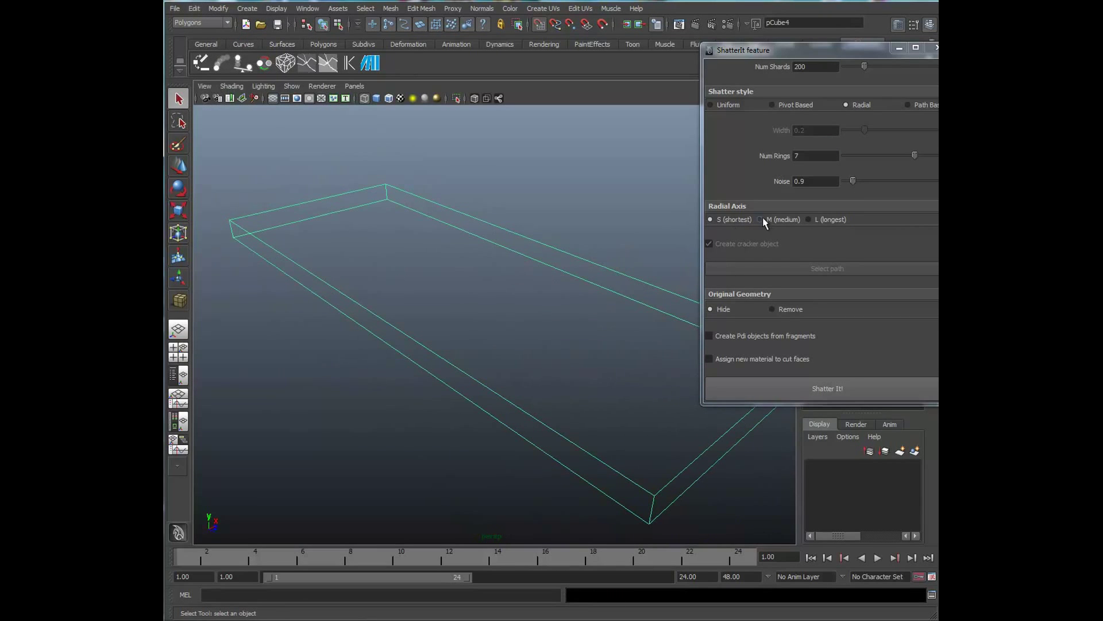
{"action": "left_click", "coordinate": [758, 219]}
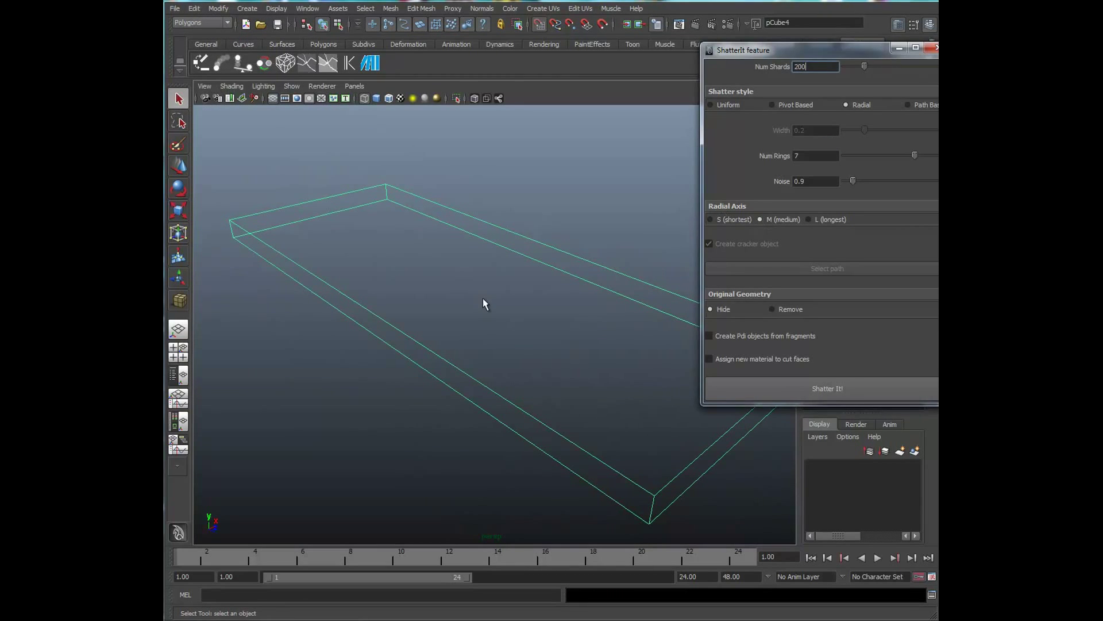
{"action": "left_click_drag", "start_coordinate": [508, 356], "coordinate": [590, 378], "text": "alt"}
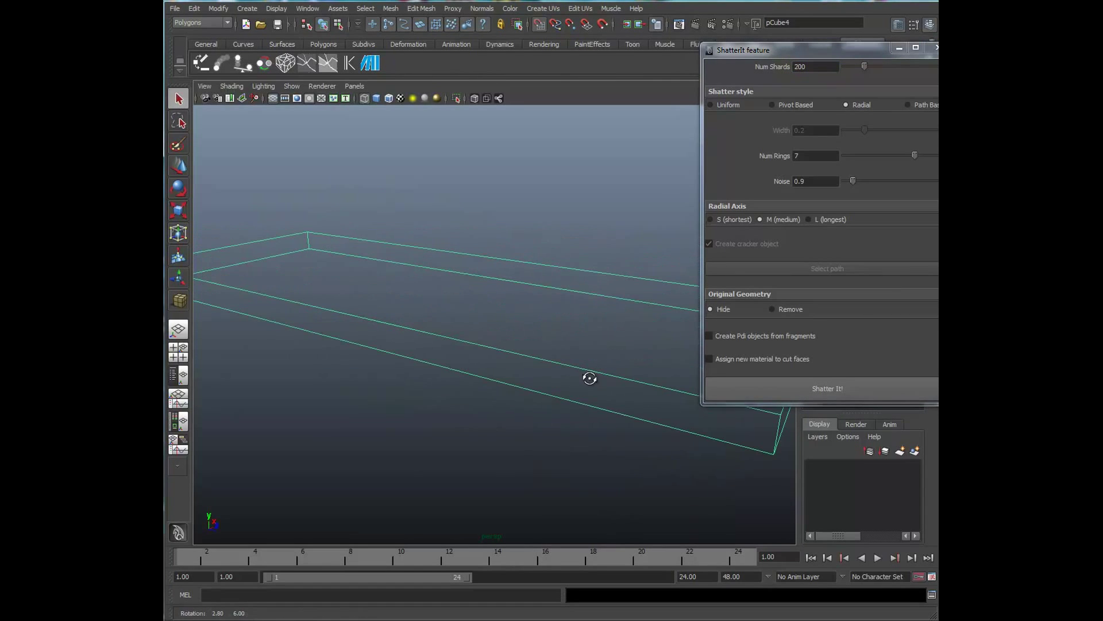
{"action": "left_click", "coordinate": [807, 388]}
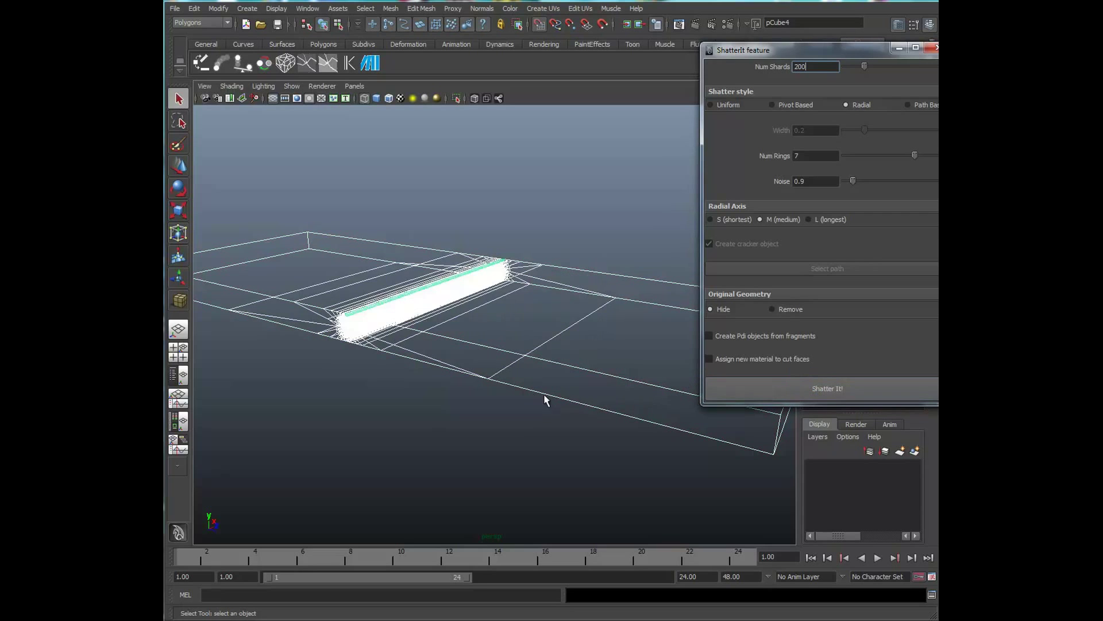
{"action": "left_click_drag", "start_coordinate": [545, 395], "coordinate": [595, 402], "text": "alt"}
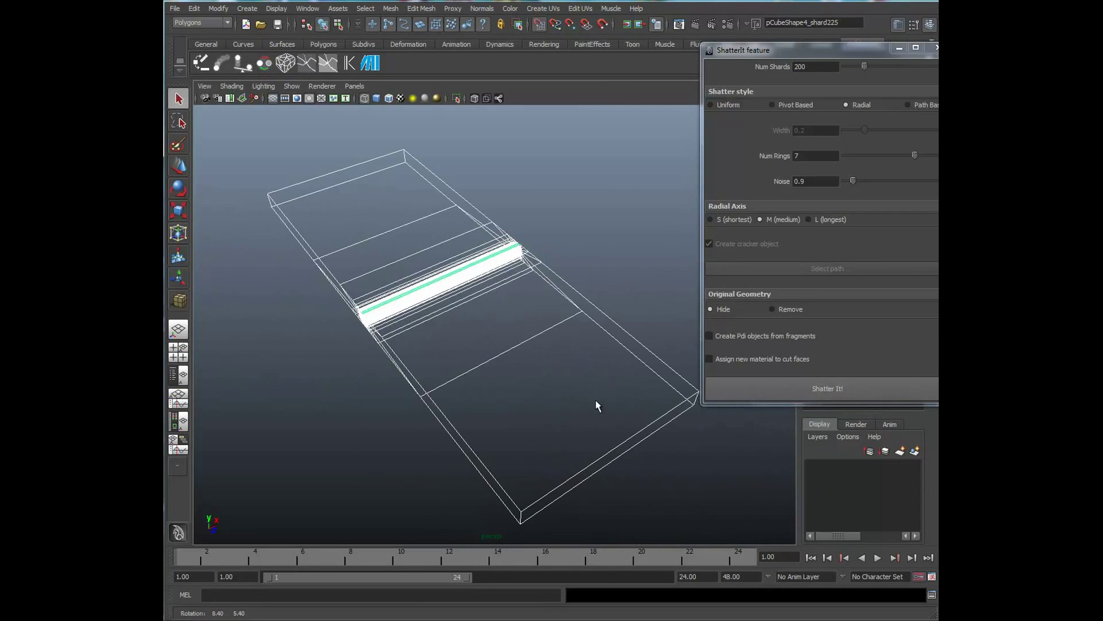
Undo the medium-axis shatter so the whole slab is restored
{"action": "left_click", "coordinate": [196, 9]}
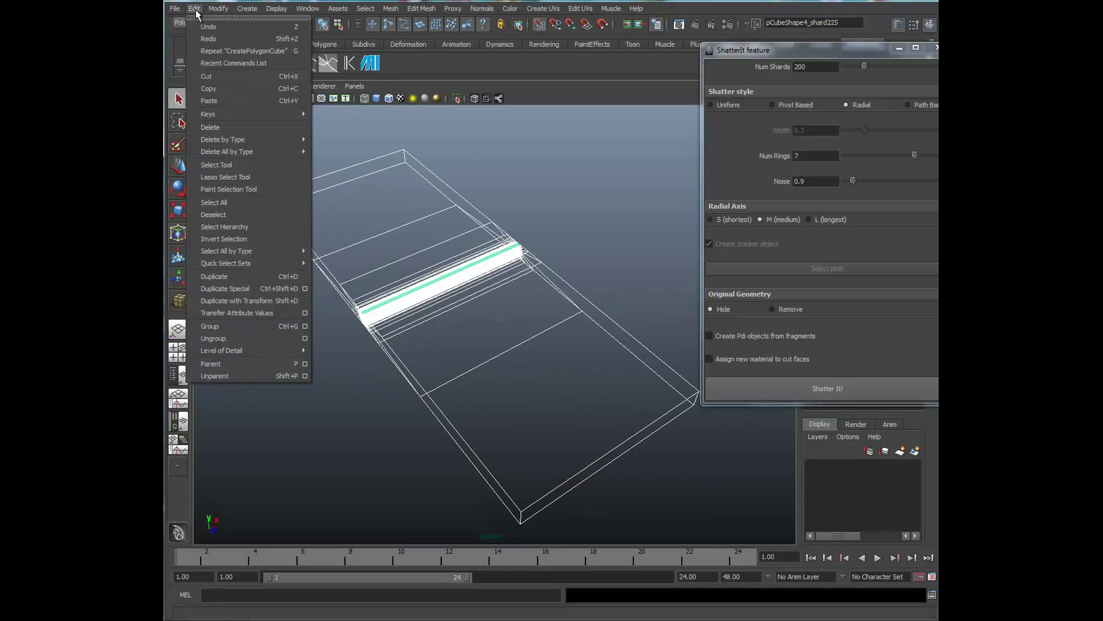
{"action": "left_click", "coordinate": [205, 27]}
{"action": "left_click", "coordinate": [195, 10]}
{"action": "left_click", "coordinate": [208, 26]}
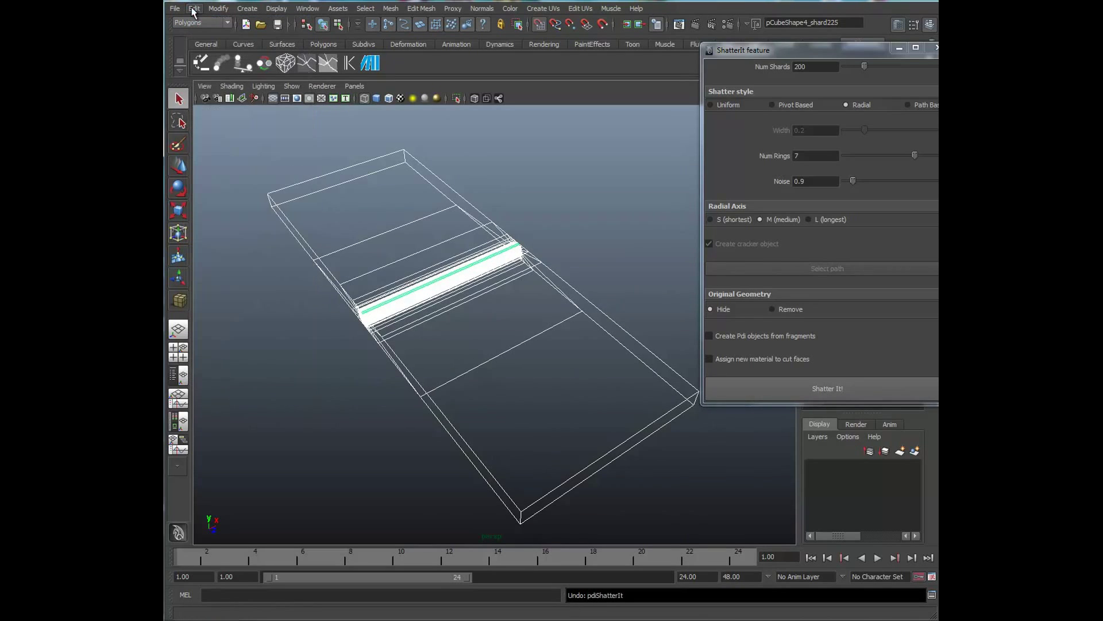
Set the radial axis to L (longest), reselect the slab and shatter it
{"action": "left_click_drag", "start_coordinate": [434, 292], "coordinate": [748, 284], "text": "alt"}
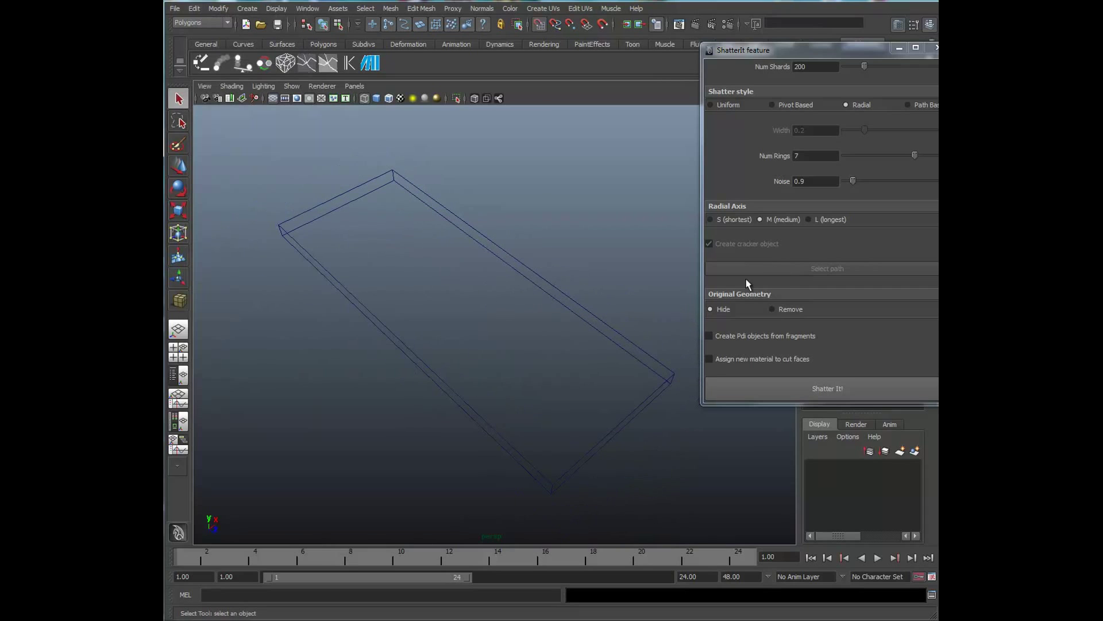
{"action": "left_click", "coordinate": [806, 220]}
{"action": "left_click", "coordinate": [532, 322]}
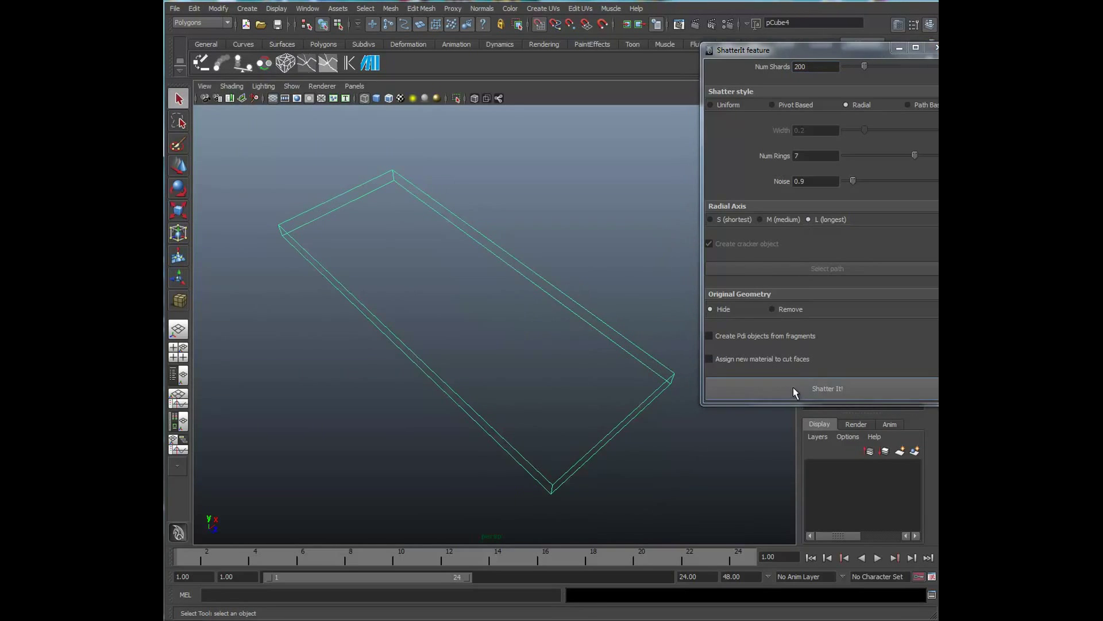
{"action": "left_click", "coordinate": [793, 388]}
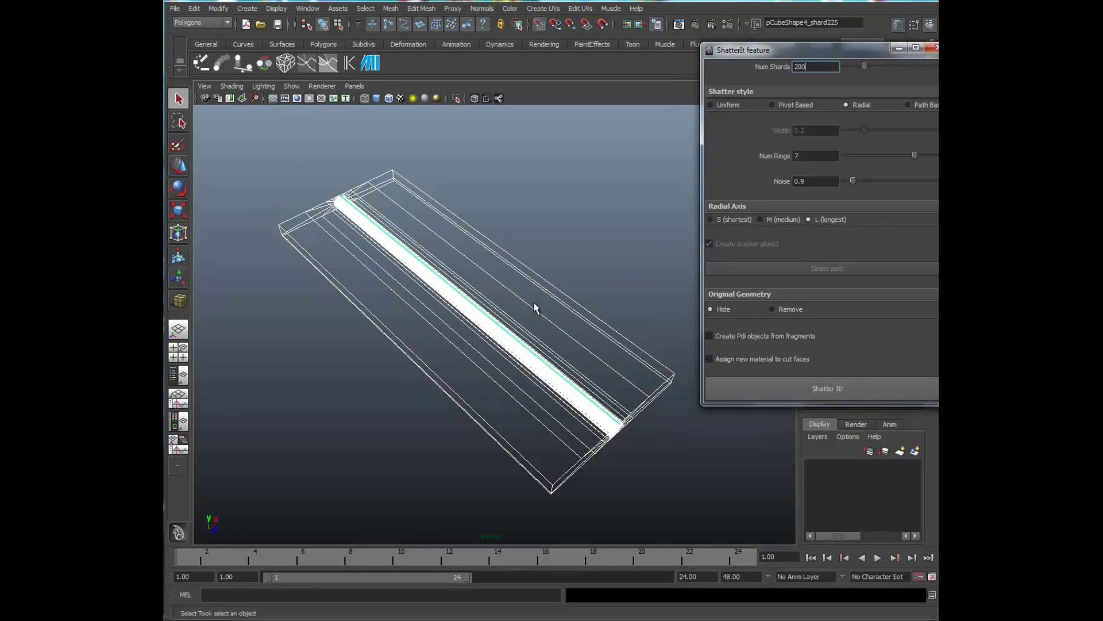
{"action": "left_click_drag", "start_coordinate": [534, 307], "coordinate": [512, 303], "text": "alt"}
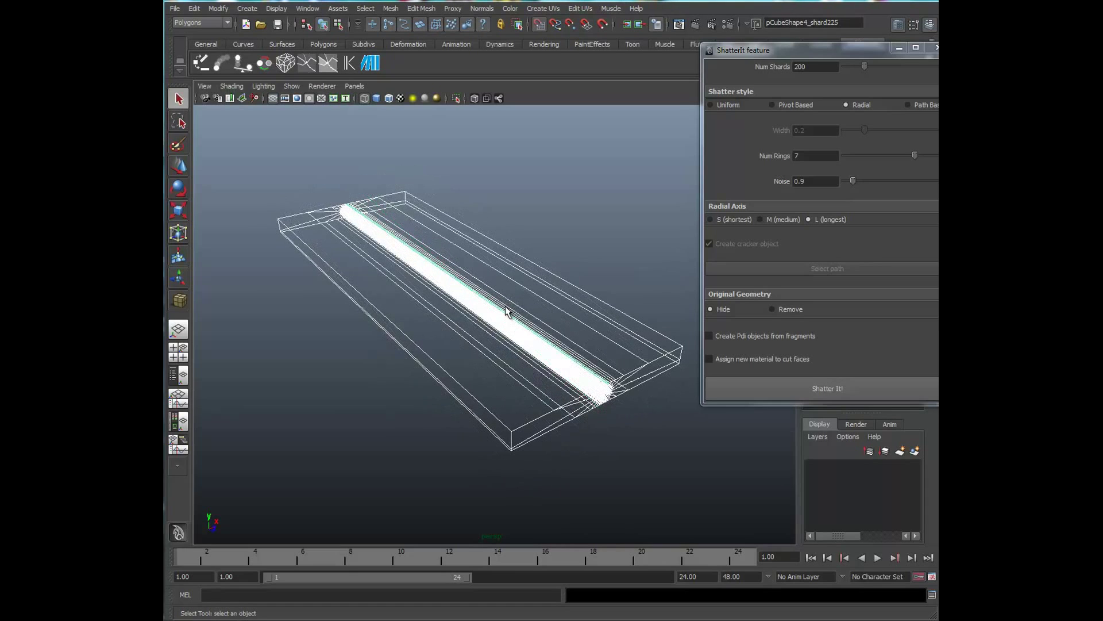
Undo the longest-axis shatter, including the hiding of the original slab
{"action": "left_click", "coordinate": [194, 9]}
{"action": "left_click", "coordinate": [208, 33]}
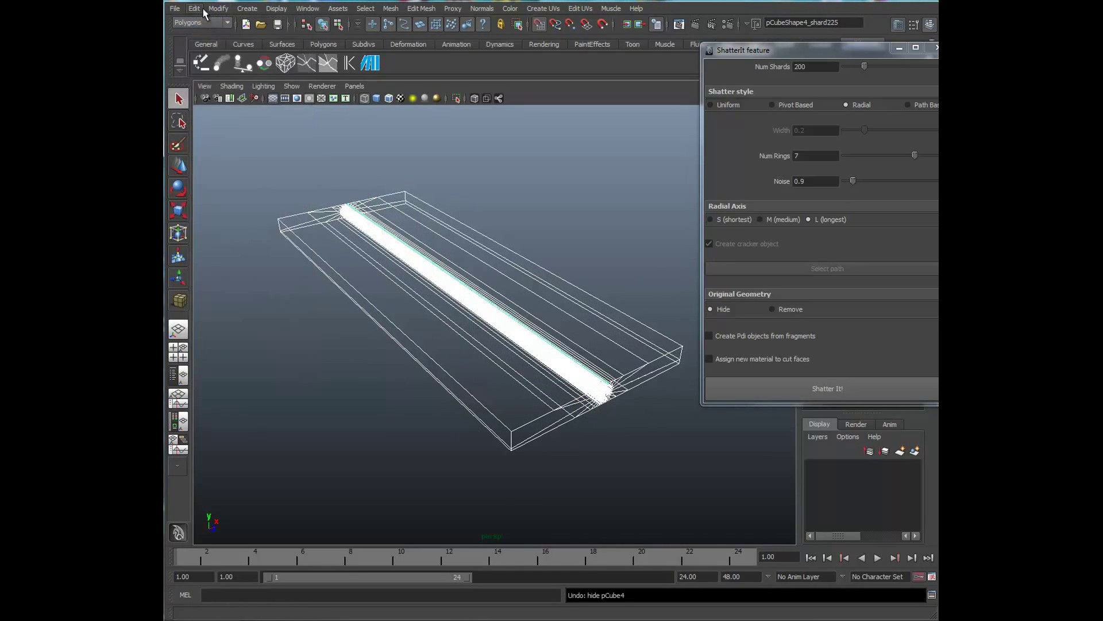
{"action": "left_click", "coordinate": [195, 9]}
{"action": "left_click", "coordinate": [207, 32]}
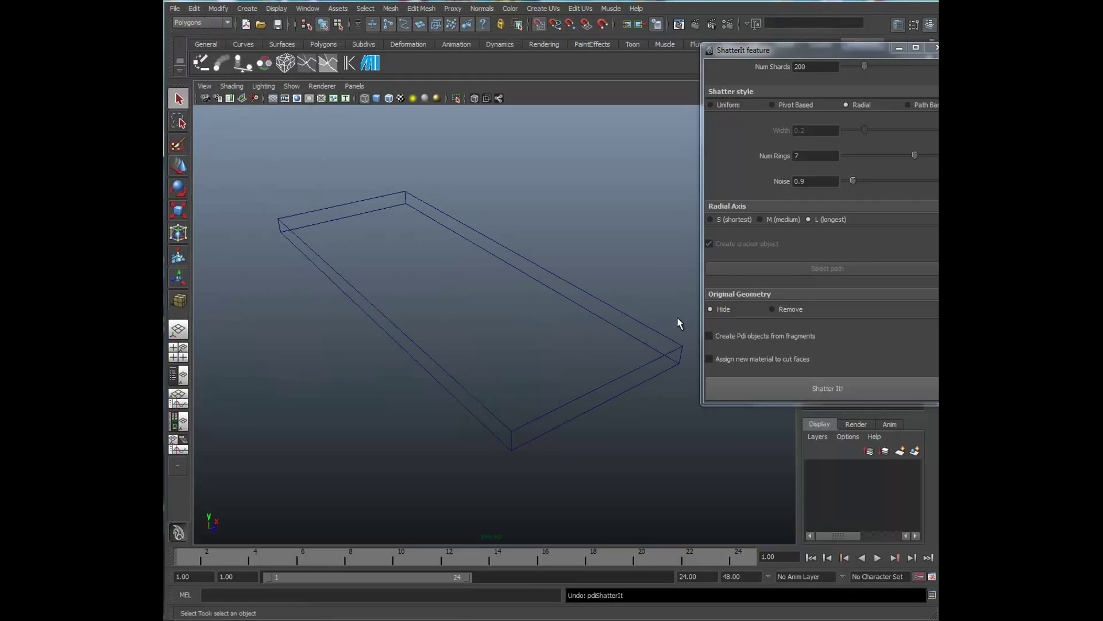
Reselect the slab, set the number of shards to 50 and shatter it along the longest axis
{"action": "left_click_drag", "start_coordinate": [536, 229], "coordinate": [393, 267]}
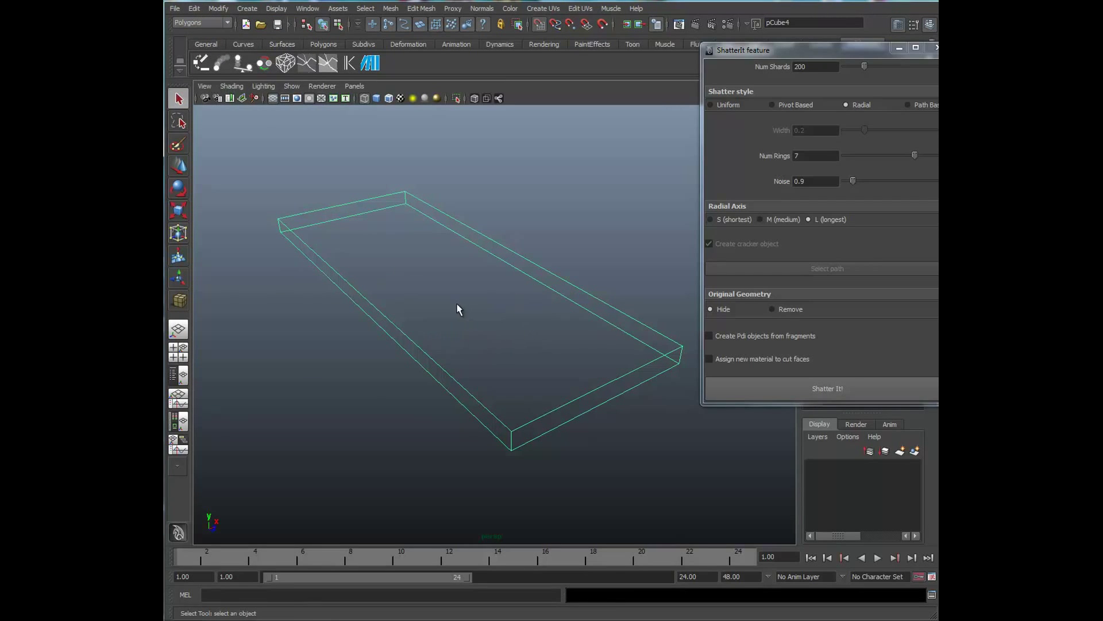
{"action": "left_click", "coordinate": [763, 65]}
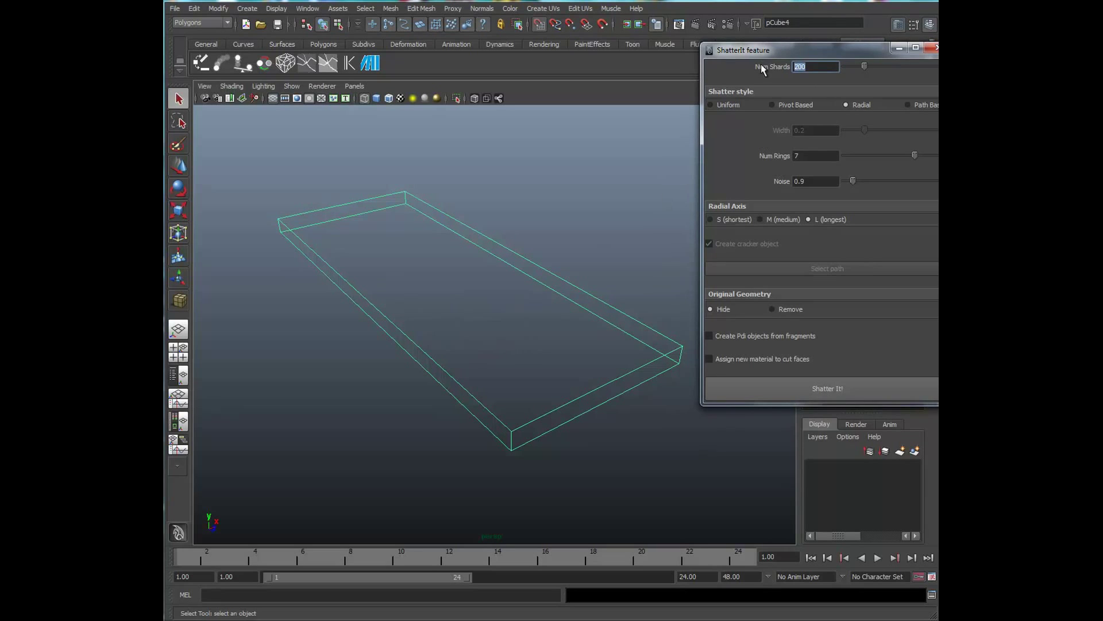
{"action": "type", "text": "50"}
{"action": "left_click", "coordinate": [837, 389]}
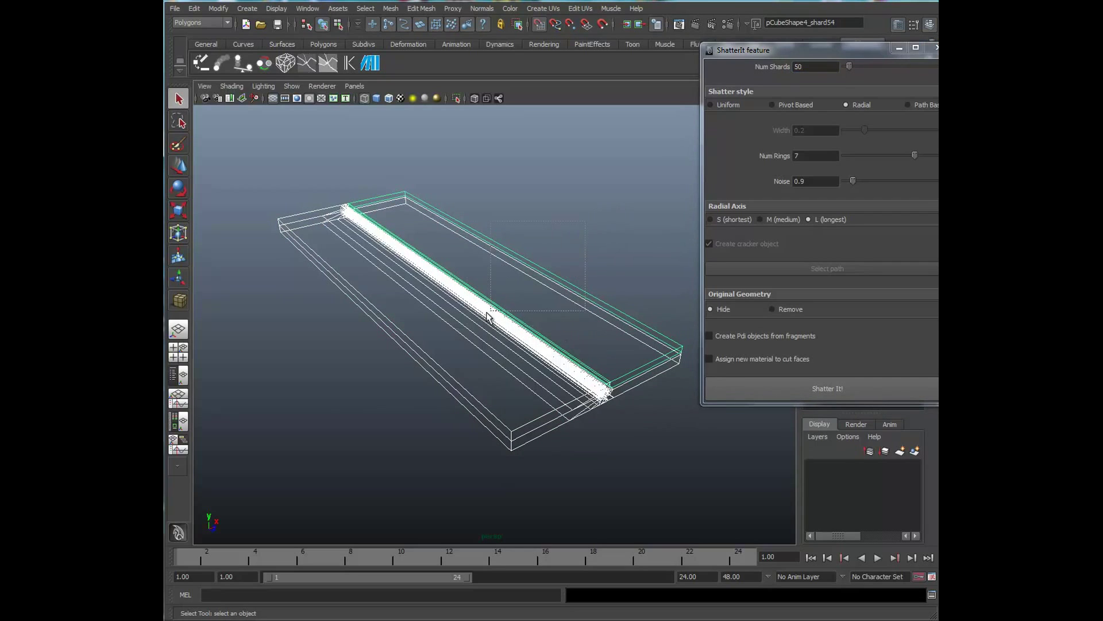
Shatter all the slab's fragments again in Uniform style with the number of shards set to 3
{"action": "left_click", "coordinate": [712, 105]}
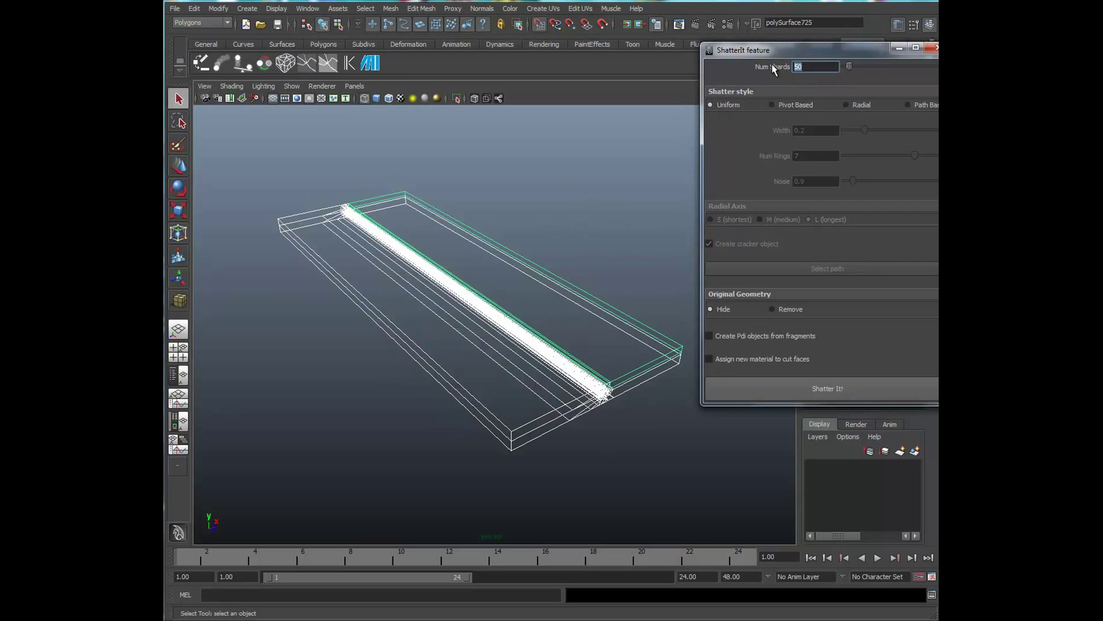
{"action": "key", "text": "Return"}
{"action": "left_click", "coordinate": [826, 388]}
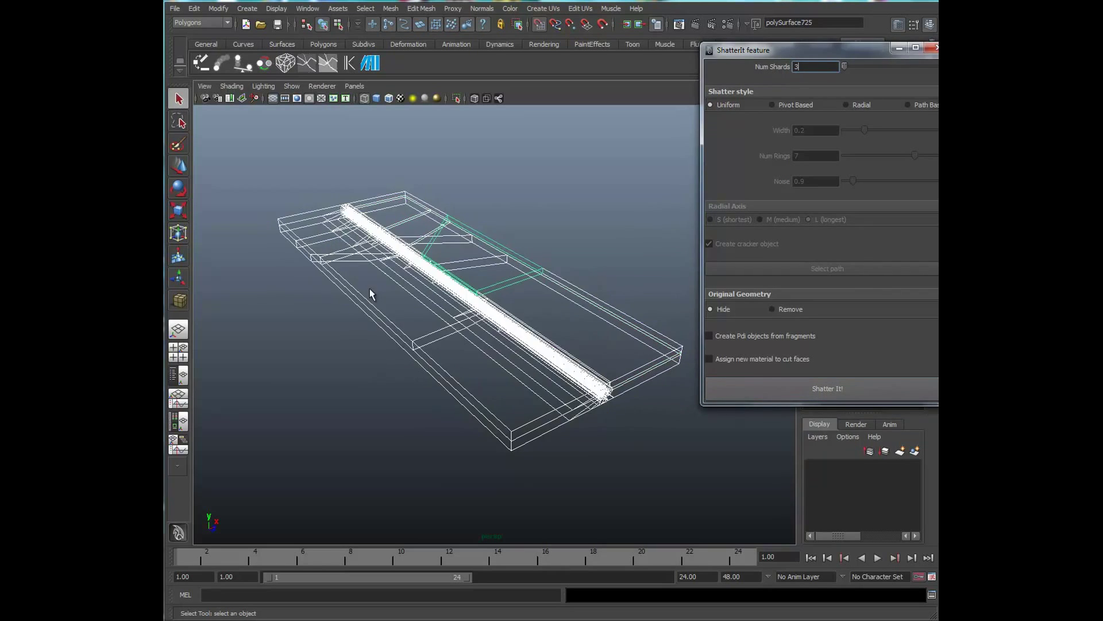
{"action": "left_click_drag", "start_coordinate": [505, 364], "coordinate": [473, 355], "text": "alt"}
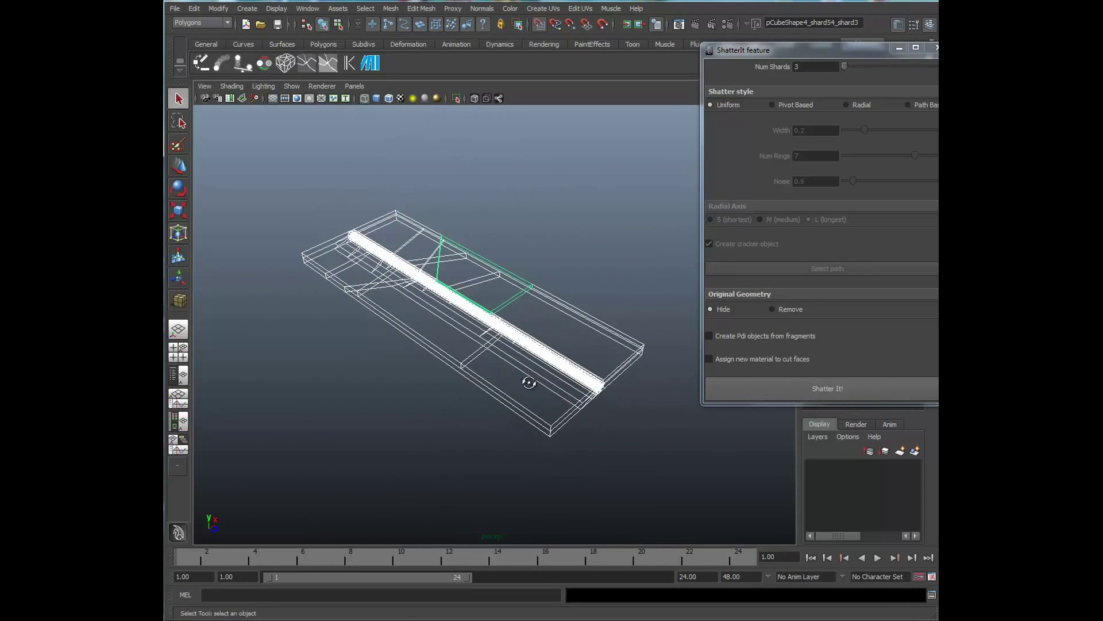
{"action": "left_click_drag", "start_coordinate": [529, 383], "coordinate": [414, 374], "text": "alt"}
{"action": "right_click_drag", "start_coordinate": [414, 373], "coordinate": [355, 360], "text": "alt"}
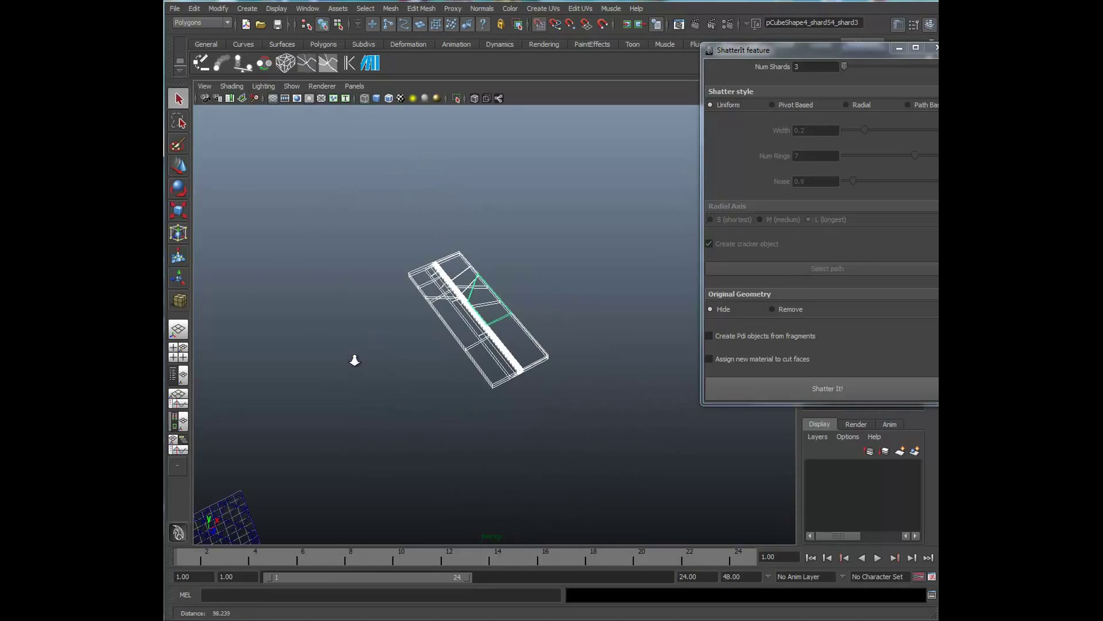
{"action": "left_click_drag", "start_coordinate": [355, 360], "coordinate": [445, 356], "text": "alt"}
{"action": "right_click_drag", "start_coordinate": [445, 357], "coordinate": [713, 362], "text": "alt"}
{"action": "left_click_drag", "start_coordinate": [451, 423], "coordinate": [471, 373], "text": "alt"}
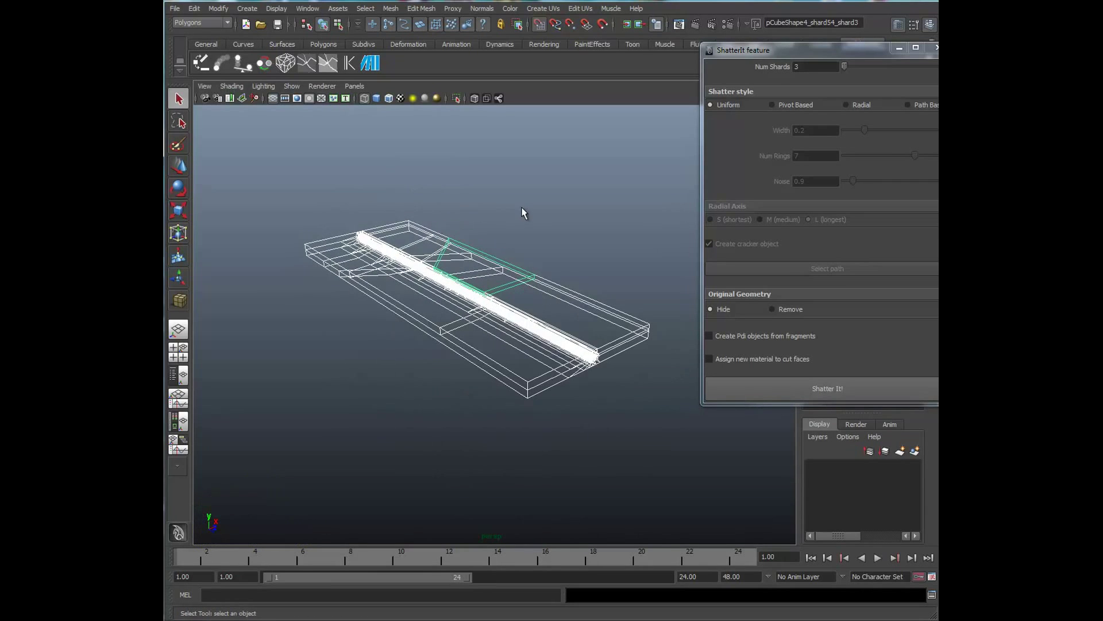
Pull the slab apart by selecting groups of fragments and moving them away from each other with the Move tool
{"action": "left_click", "coordinate": [522, 207]}
{"action": "left_click_drag", "start_coordinate": [481, 267], "coordinate": [447, 277]}
{"action": "left_click", "coordinate": [179, 168]}
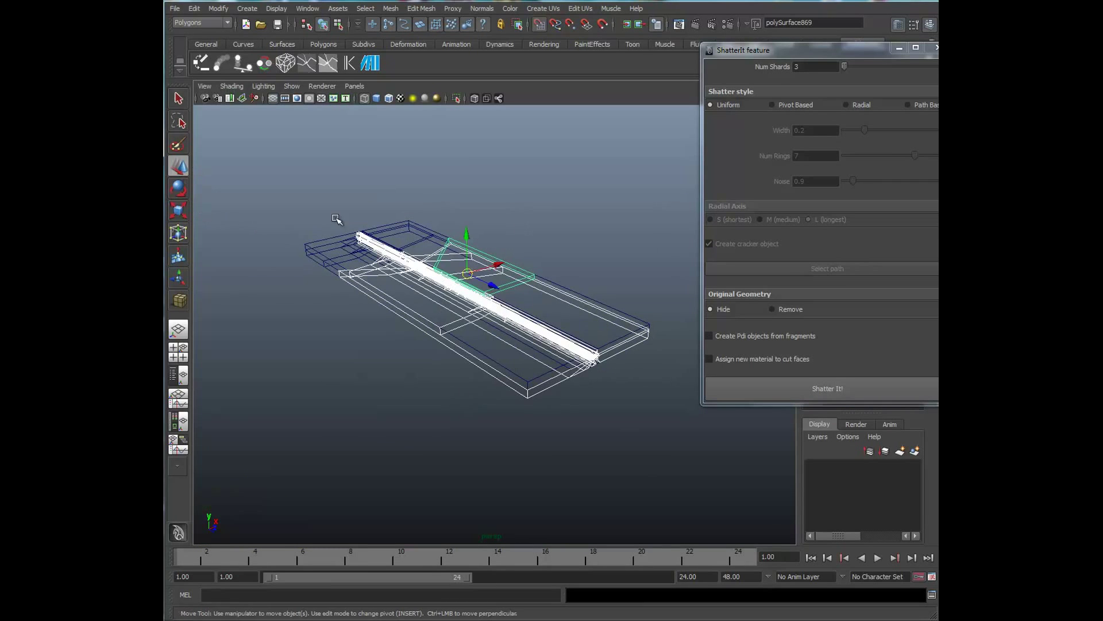
{"action": "left_click_drag", "start_coordinate": [460, 235], "coordinate": [523, 293], "text": "alt"}
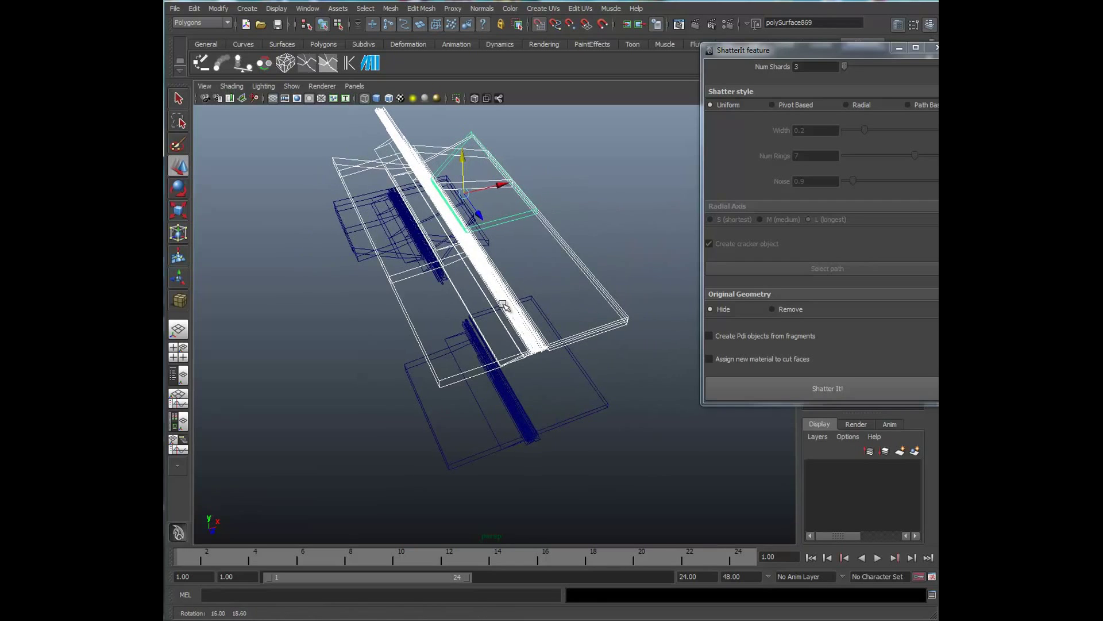
{"action": "left_click_drag", "start_coordinate": [519, 199], "coordinate": [543, 235]}
{"action": "left_click_drag", "start_coordinate": [500, 184], "coordinate": [612, 156]}
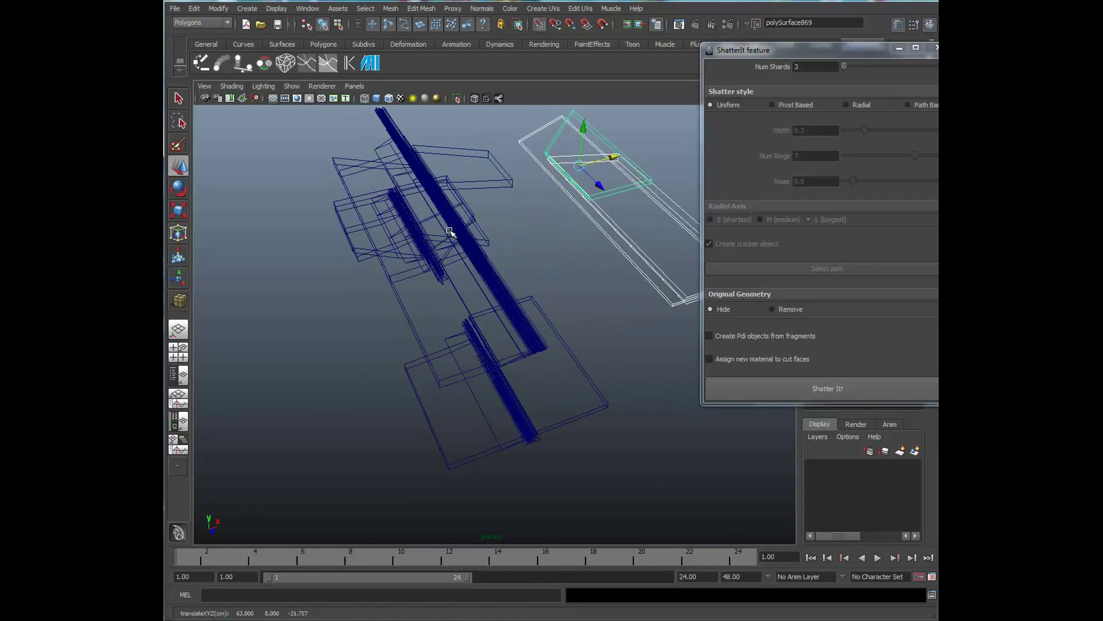
{"action": "left_click_drag", "start_coordinate": [450, 233], "coordinate": [473, 248]}
{"action": "left_click_drag", "start_coordinate": [485, 209], "coordinate": [246, 148], "text": "alt"}
Display the separated fragments with Smooth Shade All and view them from another angle
{"action": "left_click", "coordinate": [232, 86]}
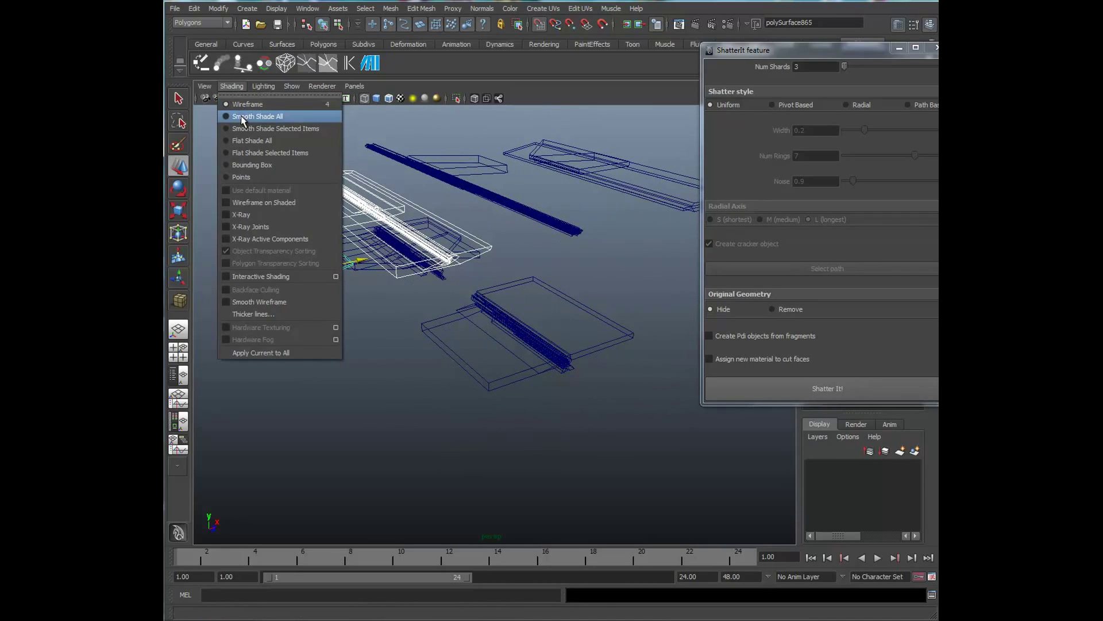
{"action": "left_click", "coordinate": [247, 127]}
{"action": "left_click_drag", "start_coordinate": [577, 275], "coordinate": [540, 375], "text": "alt"}
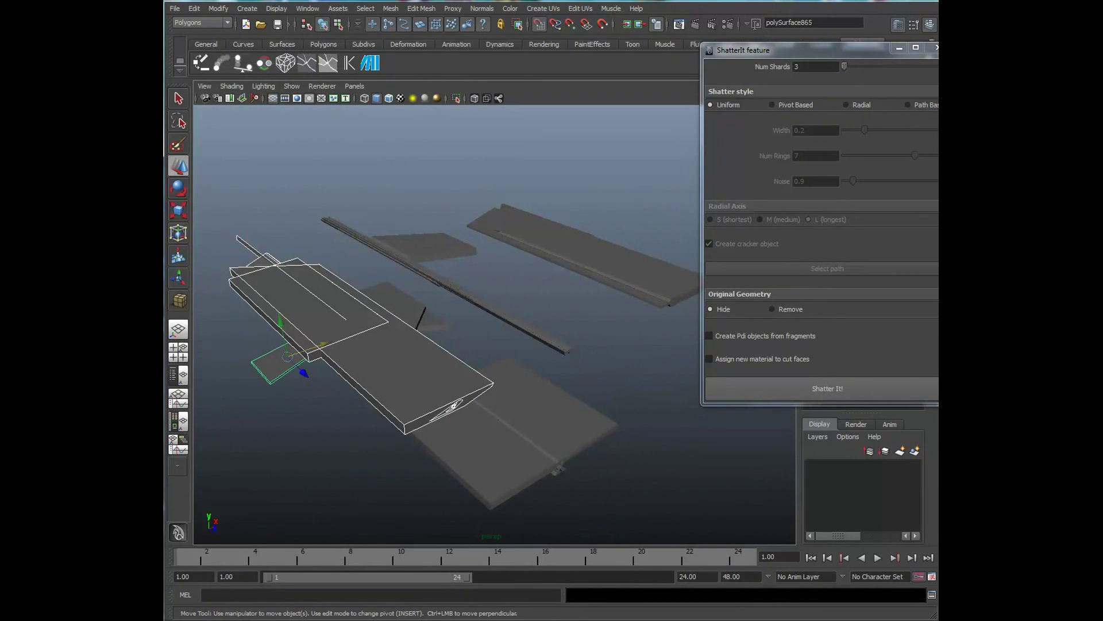